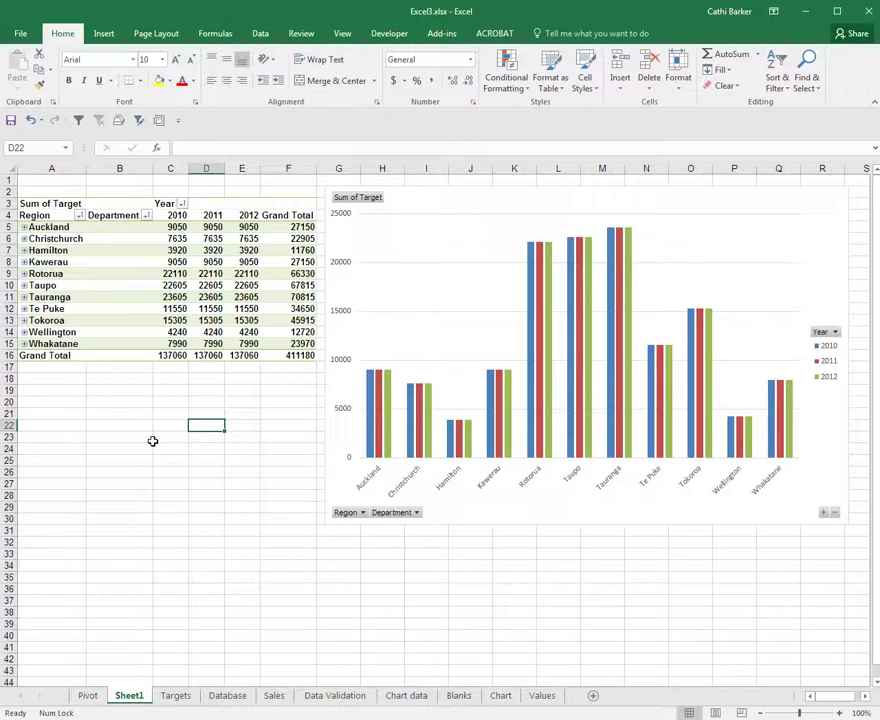
- Close the Excel3.xlsx workbook without saving its changes and create a new blank workbook
{"action": "left_click", "coordinate": [135, 391]}
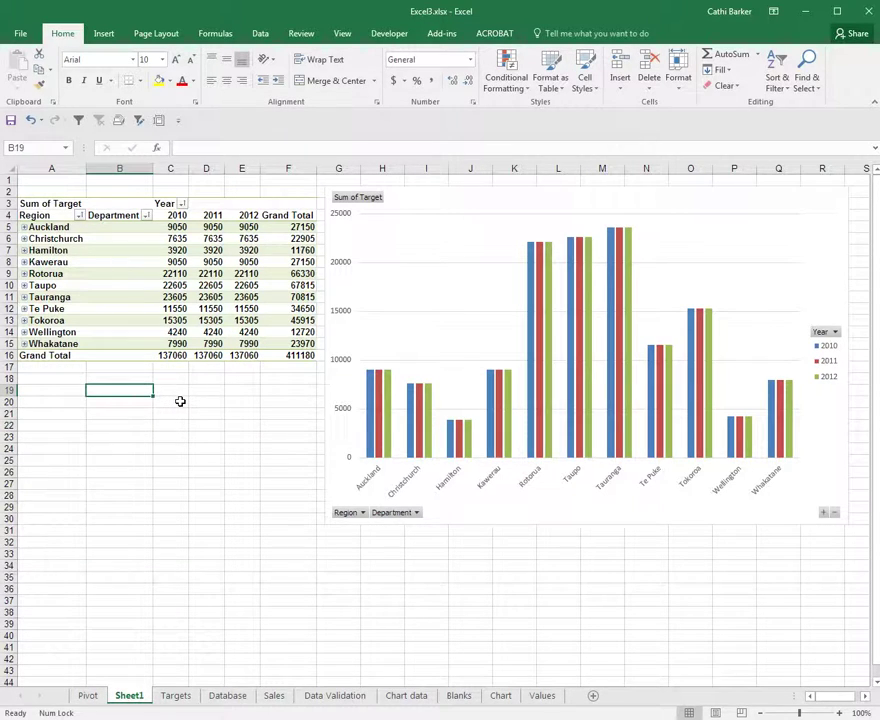
{"action": "key", "text": "alt+F4"}
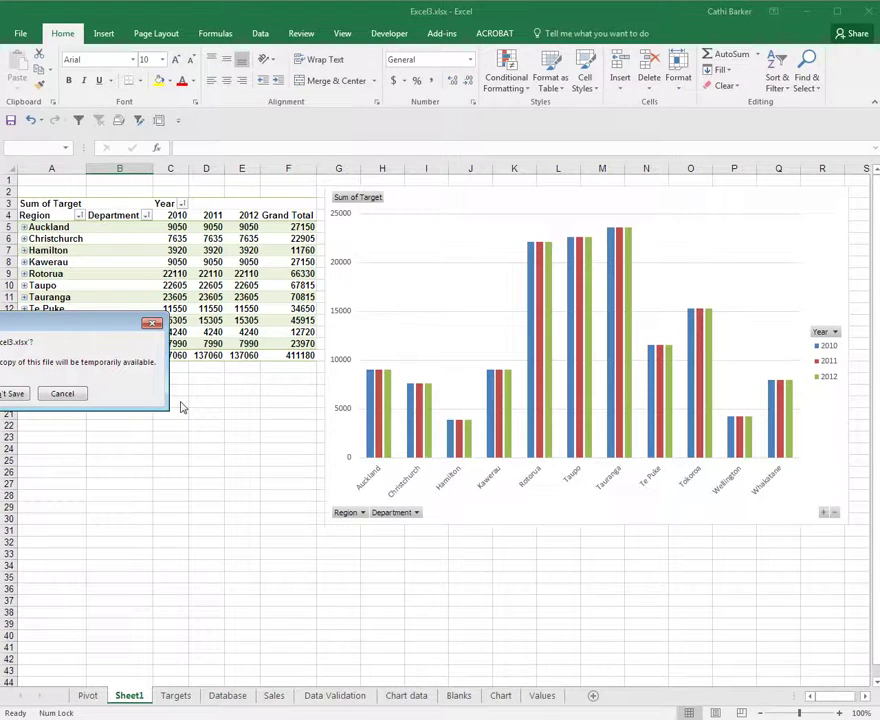
{"action": "left_click_drag", "start_coordinate": [111, 332], "coordinate": [411, 373]}
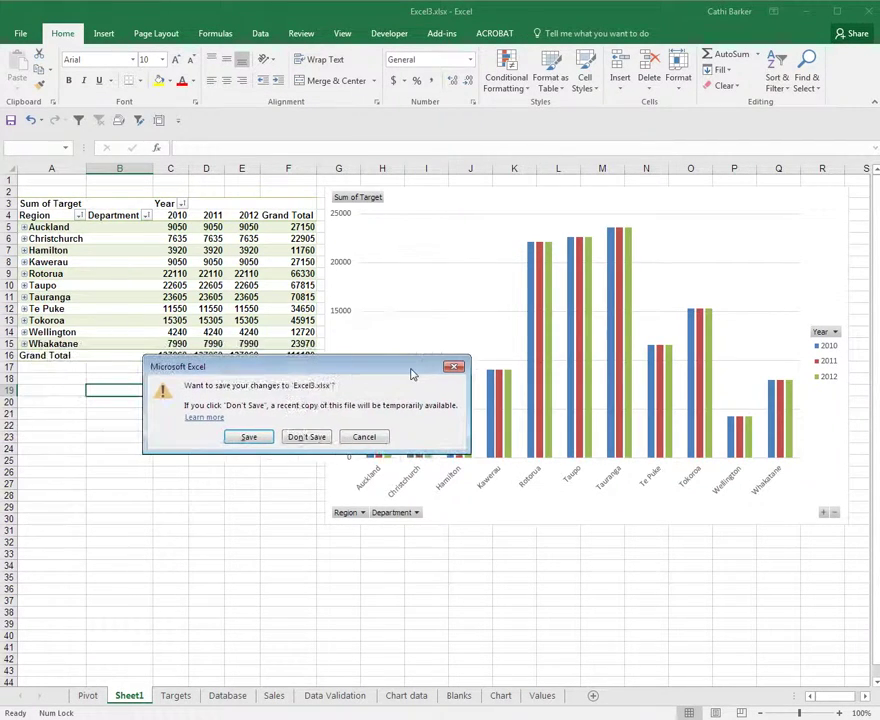
{"action": "left_click", "coordinate": [306, 437]}
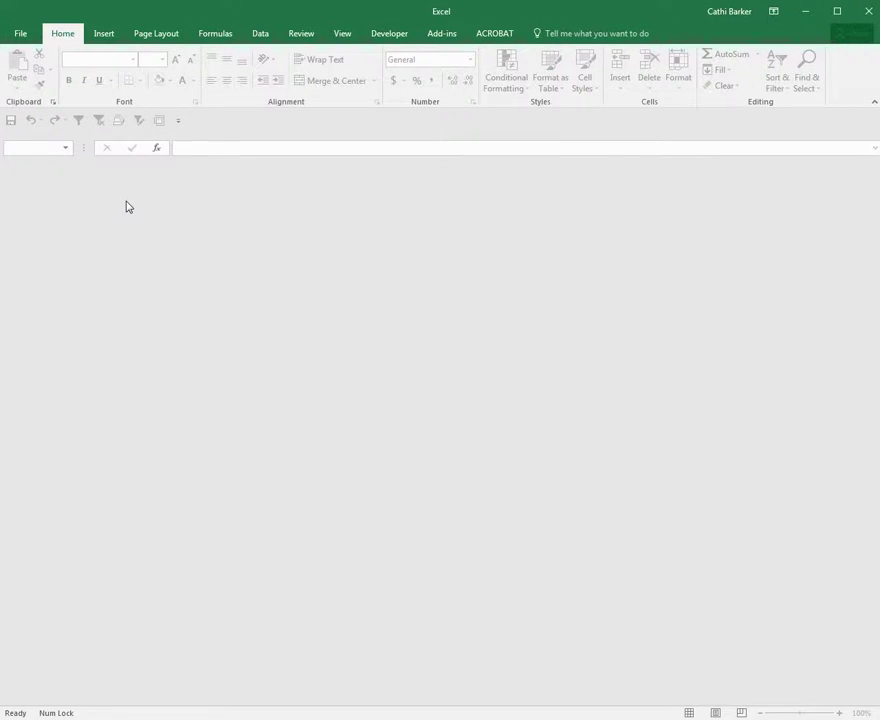
{"action": "key", "text": "ctrl+n"}
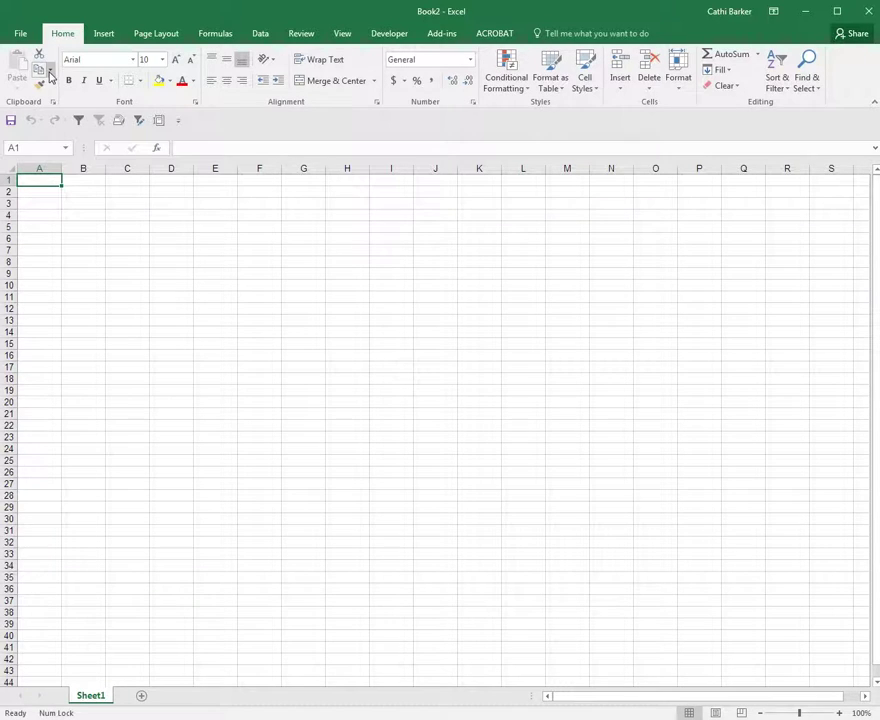
- Browse for a file to open, navigating through Software Solutions, CBT, CBT-Excel 2016 and Stage3 to the Exercise Files folder
{"action": "key", "text": "ctrl+o"}
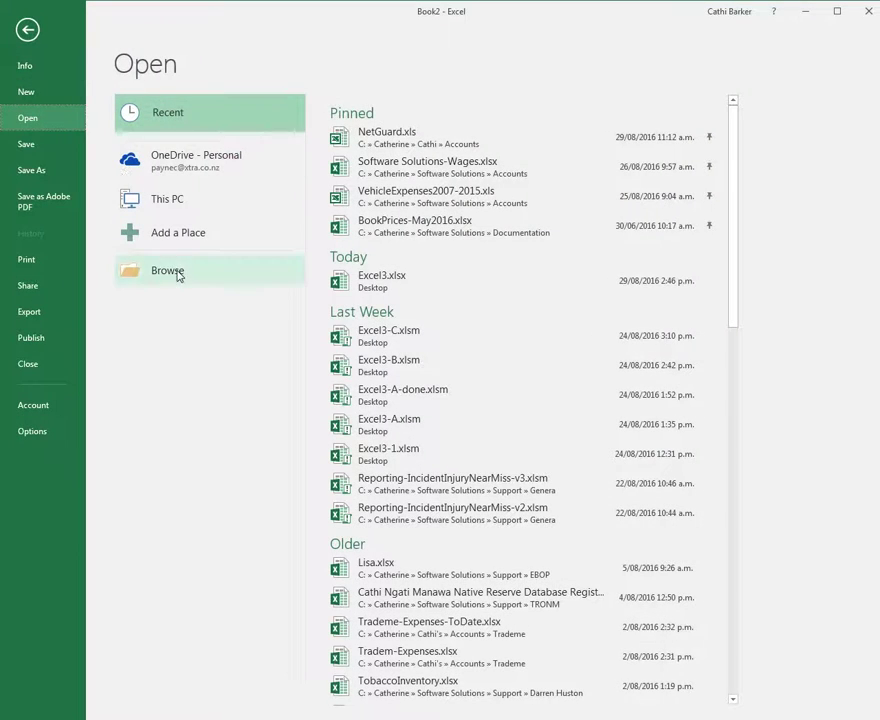
{"action": "left_click", "coordinate": [177, 273]}
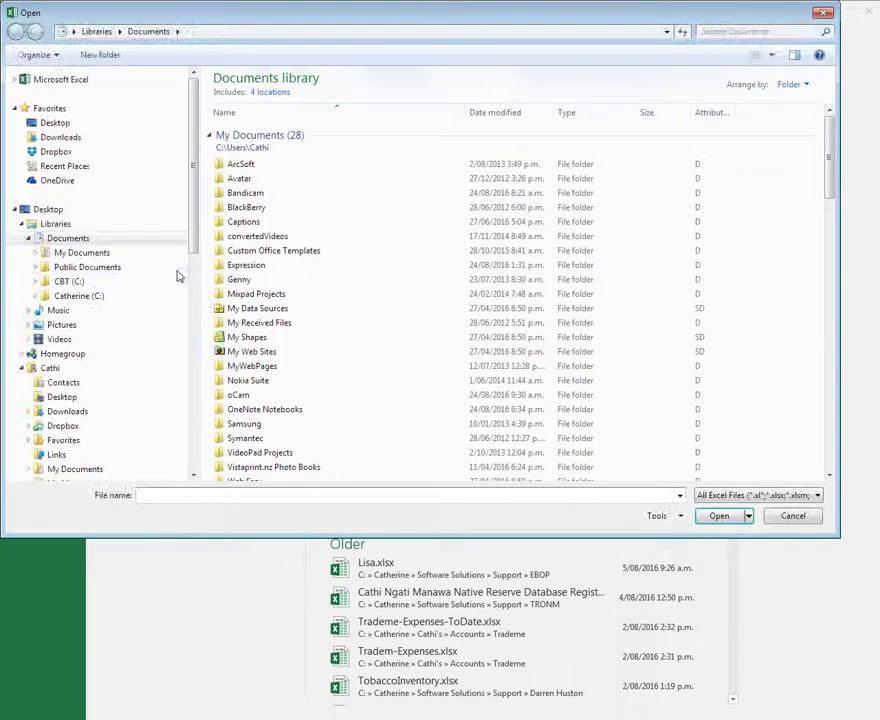
{"action": "left_click", "coordinate": [96, 296]}
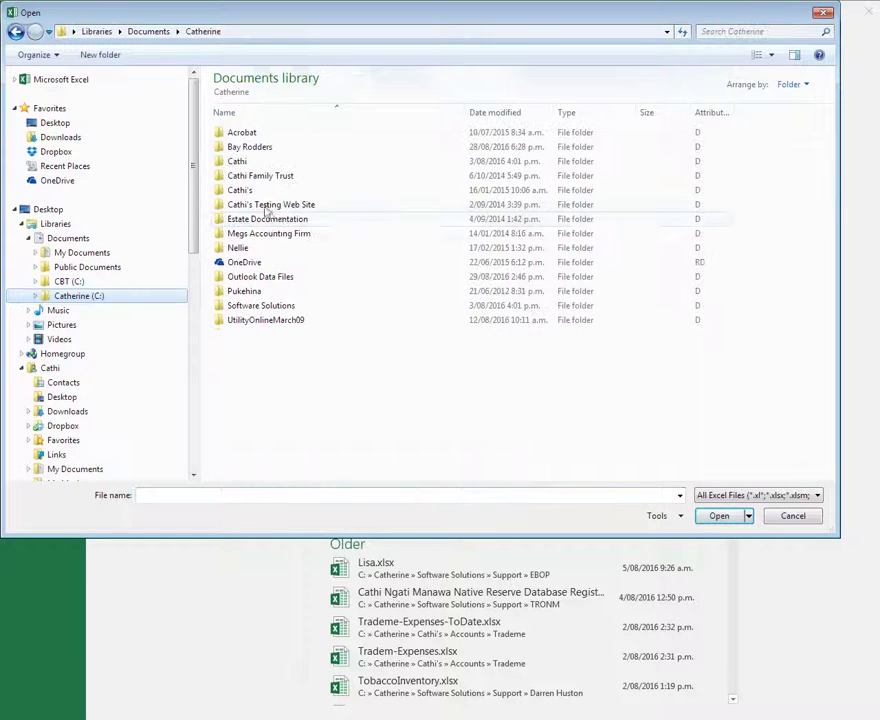
{"action": "double_click", "coordinate": [263, 307]}
{"action": "left_click", "coordinate": [251, 175]}
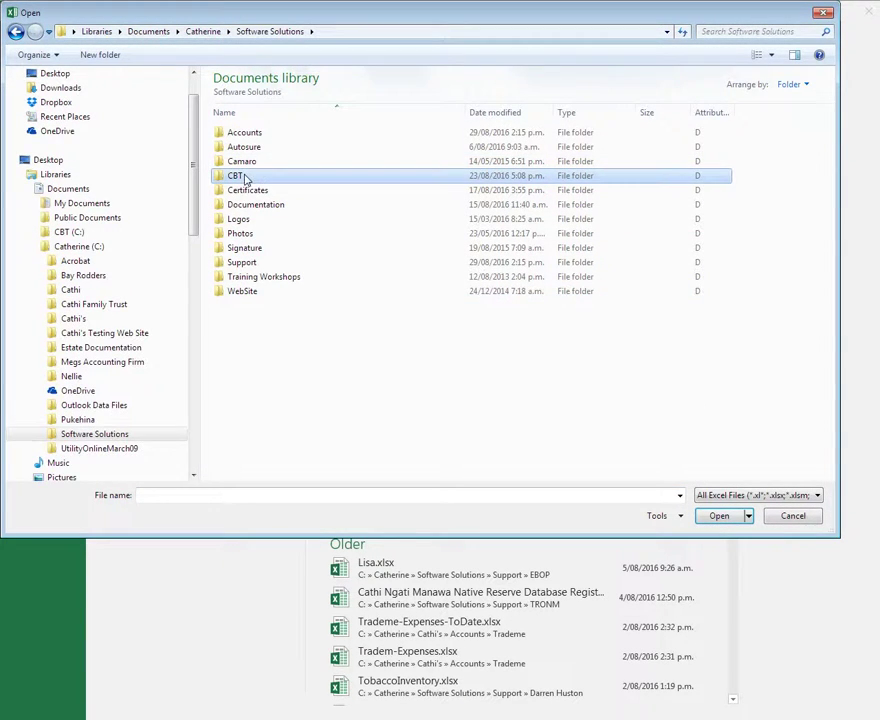
{"action": "key", "text": "Return"}
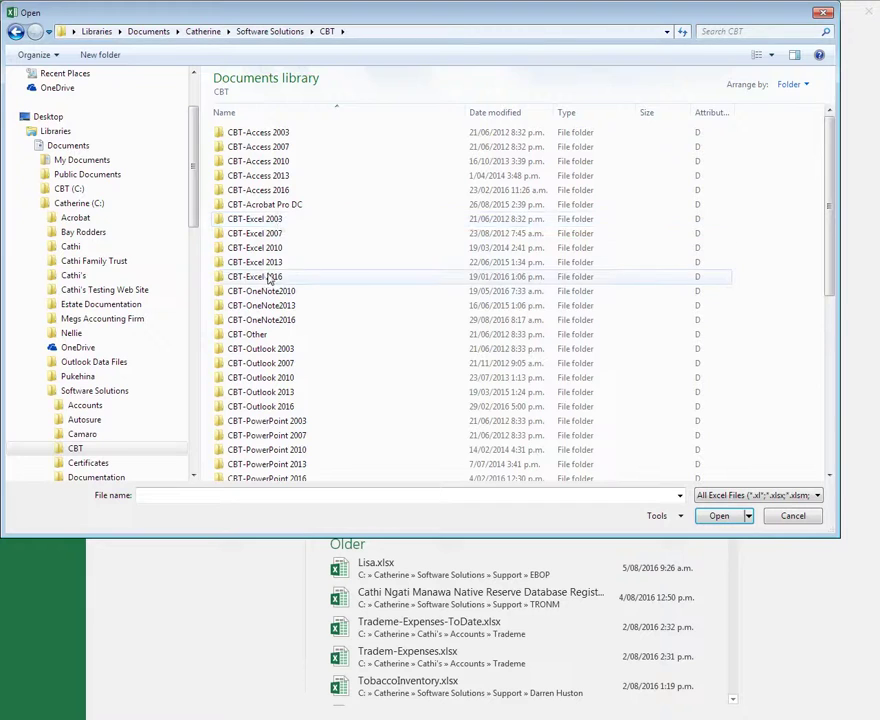
{"action": "left_click", "coordinate": [275, 276]}
{"action": "key", "text": "Return"}
{"action": "left_click", "coordinate": [250, 162]}
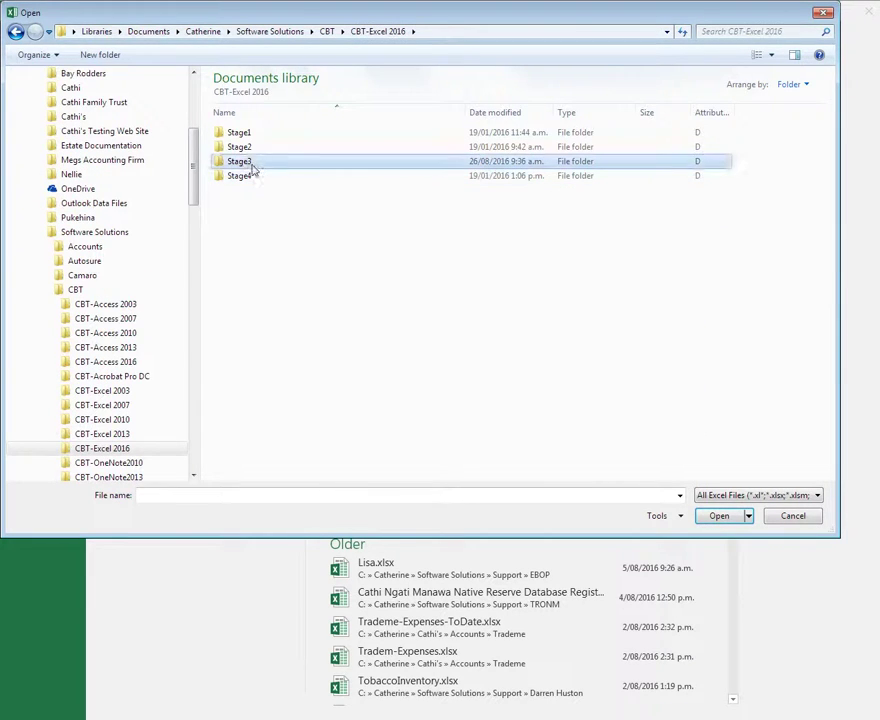
{"action": "key", "text": "Return"}
{"action": "left_click", "coordinate": [250, 166]}
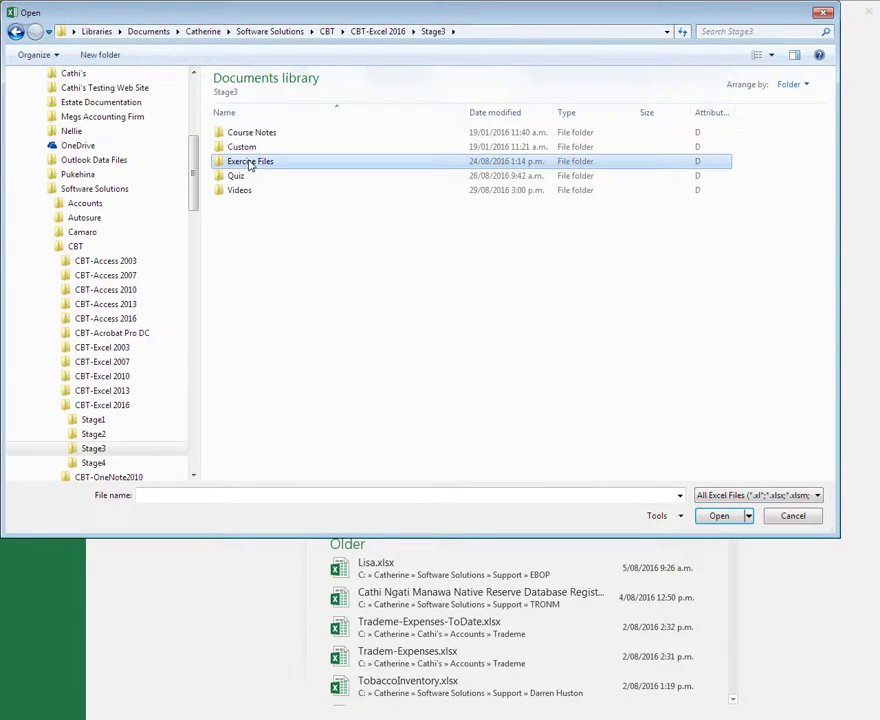
{"action": "key", "text": "Return"}
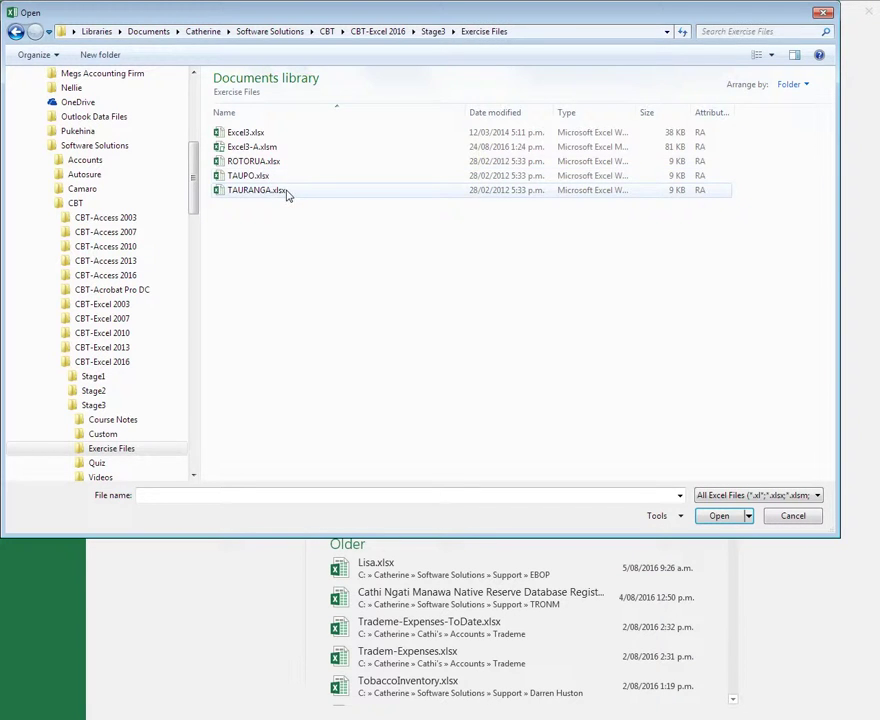
- Open ROTORUA.xlsx, TAUPO.xlsx and TAURANGA.xlsx together from the Exercise Files folder
{"action": "left_click", "coordinate": [258, 162]}
{"action": "left_click", "coordinate": [260, 177], "text": "ctrl"}
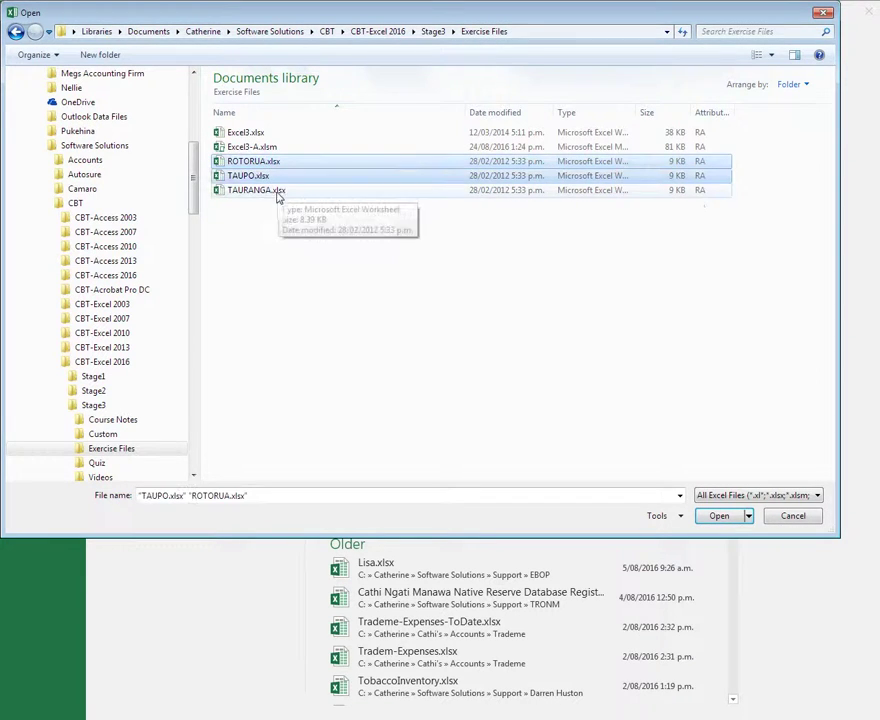
{"action": "left_click", "coordinate": [281, 190], "text": "ctrl"}
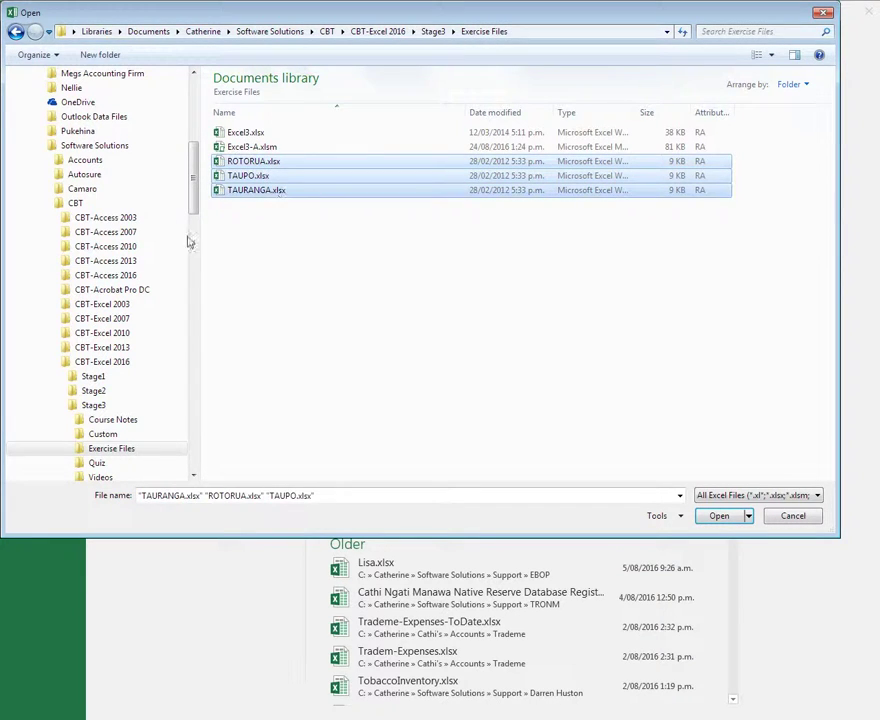
{"action": "left_click", "coordinate": [719, 516]}
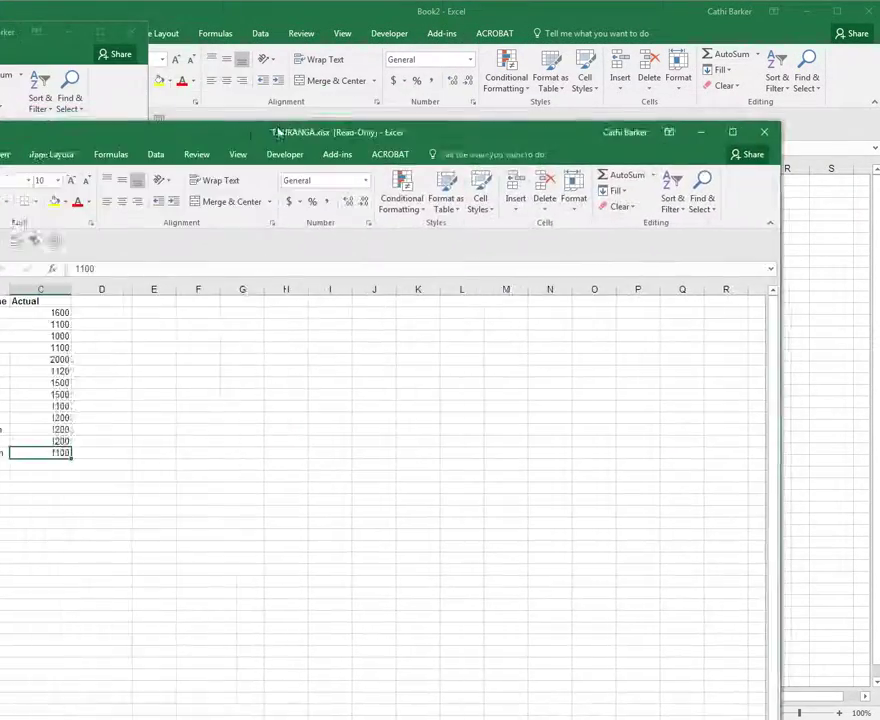
- Move the TAURANGA, TAUPO and ROTORUA windows fully into view and shrink ROTORUA into the lower-right quarter of the screen
{"action": "left_click_drag", "start_coordinate": [279, 133], "coordinate": [356, 12]}
{"action": "left_click_drag", "start_coordinate": [0, 58], "coordinate": [365, 5]}
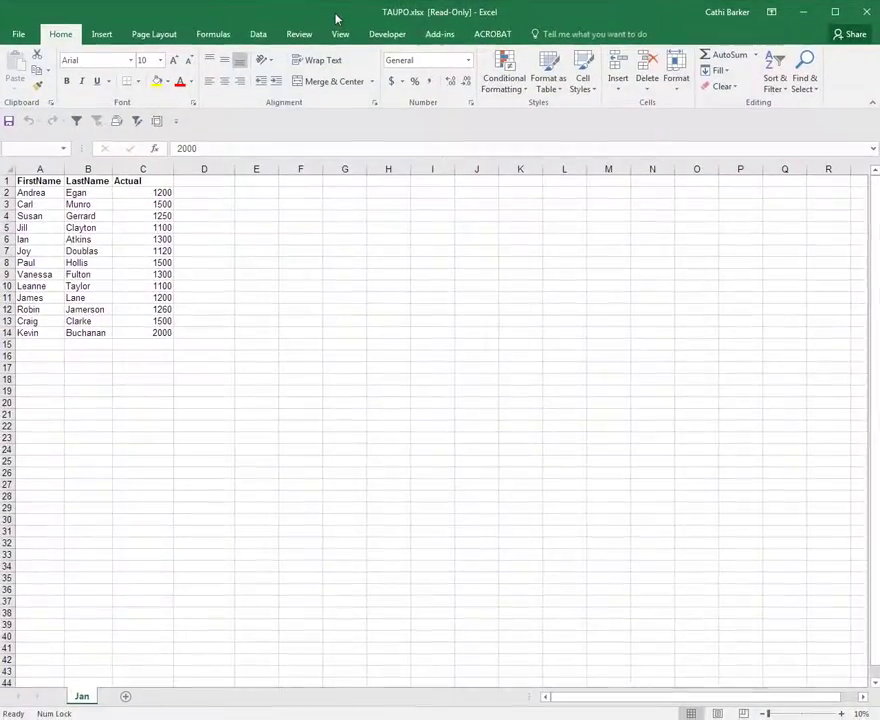
{"action": "left_click_drag", "start_coordinate": [0, 108], "coordinate": [430, 11]}
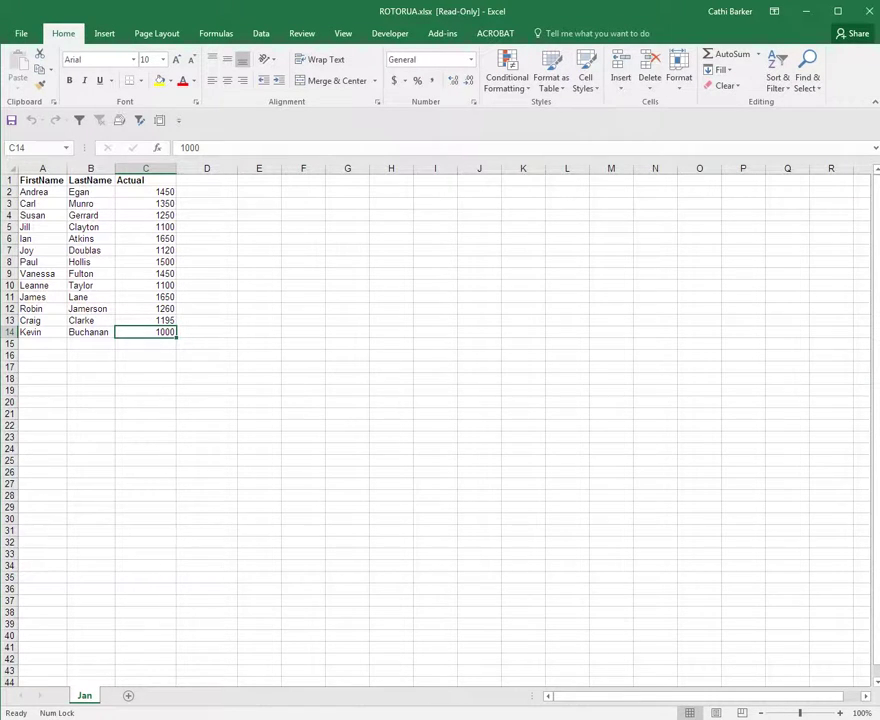
{"action": "left_click_drag", "start_coordinate": [3, 4], "coordinate": [410, 318]}
- Shrink the TAUPO.xlsx window and place it in the upper-right part of the screen, above ROTORUA
{"action": "left_click", "coordinate": [27, 14]}
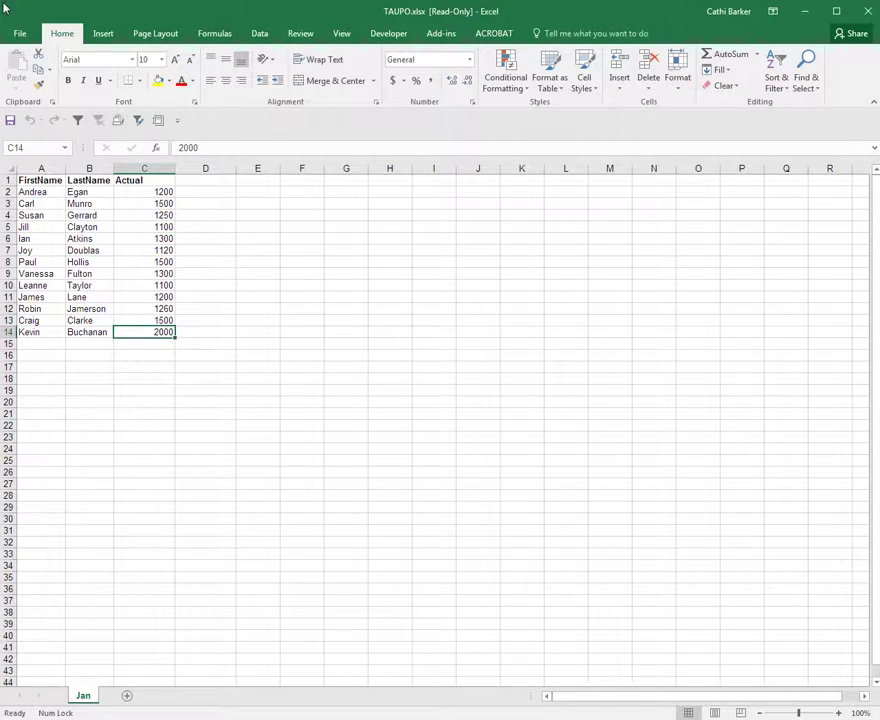
{"action": "left_click", "coordinate": [1, 2]}
{"action": "left_click_drag", "start_coordinate": [1, 2], "coordinate": [339, 358]}
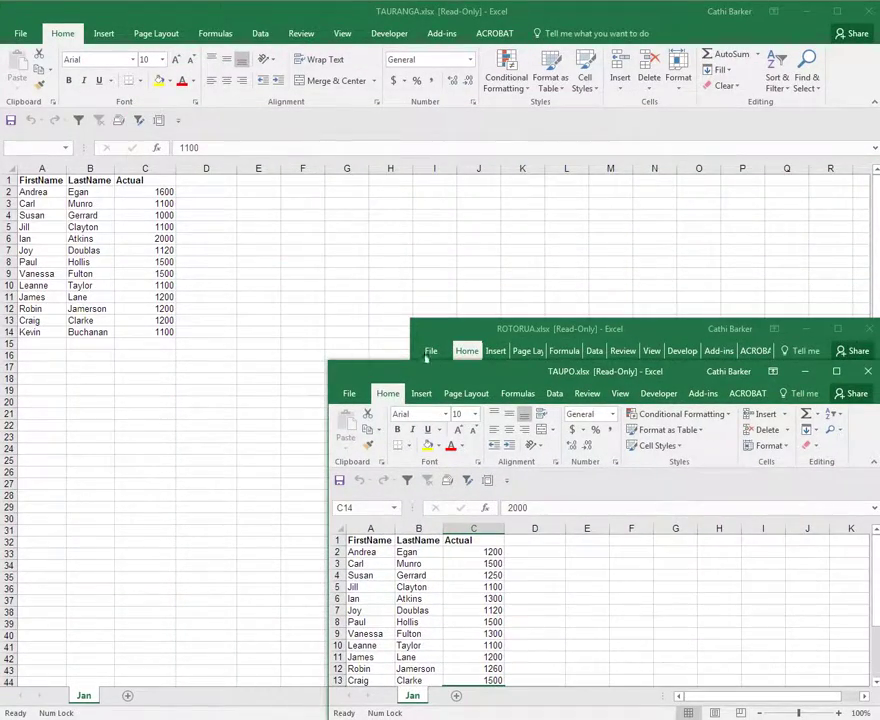
{"action": "left_click_drag", "start_coordinate": [466, 384], "coordinate": [390, 62]}
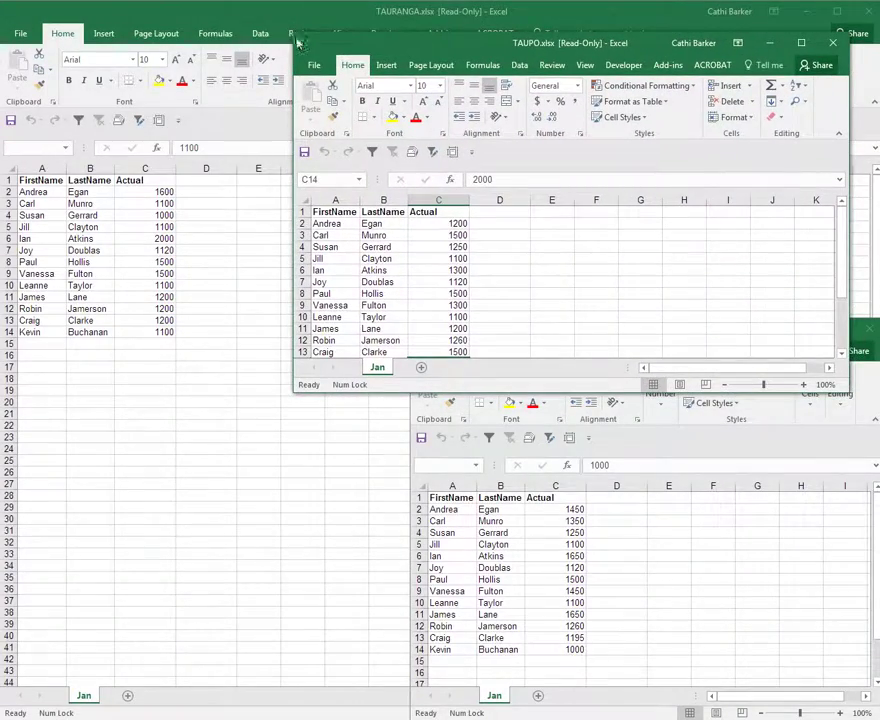
{"action": "left_click_drag", "start_coordinate": [294, 30], "coordinate": [368, 20]}
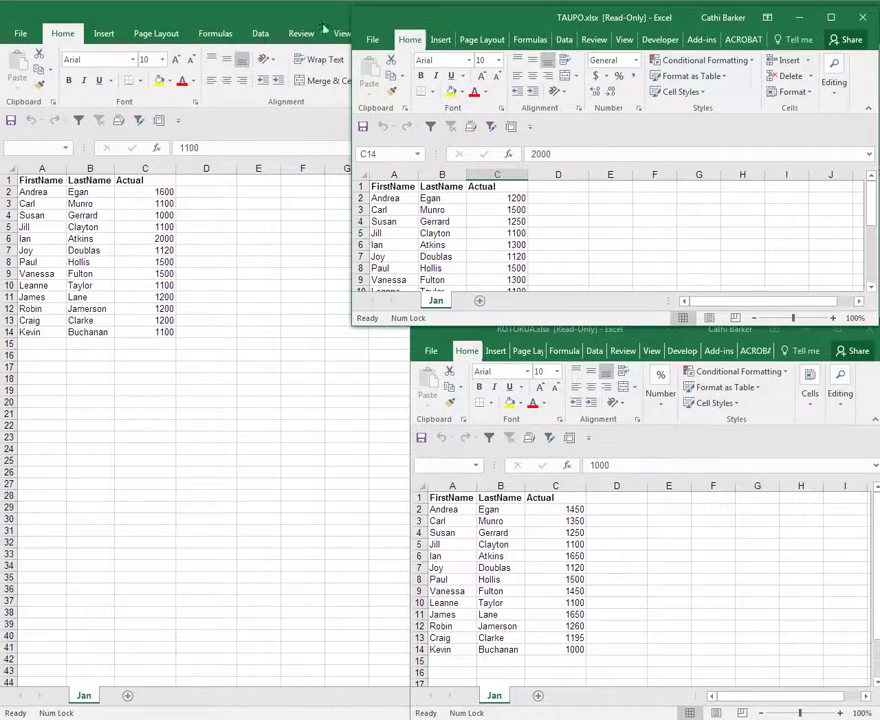
- Shrink the TAURANGA.xlsx window and place it in the lower-left part of the screen, beside ROTORUA
{"action": "left_click", "coordinate": [229, 314]}
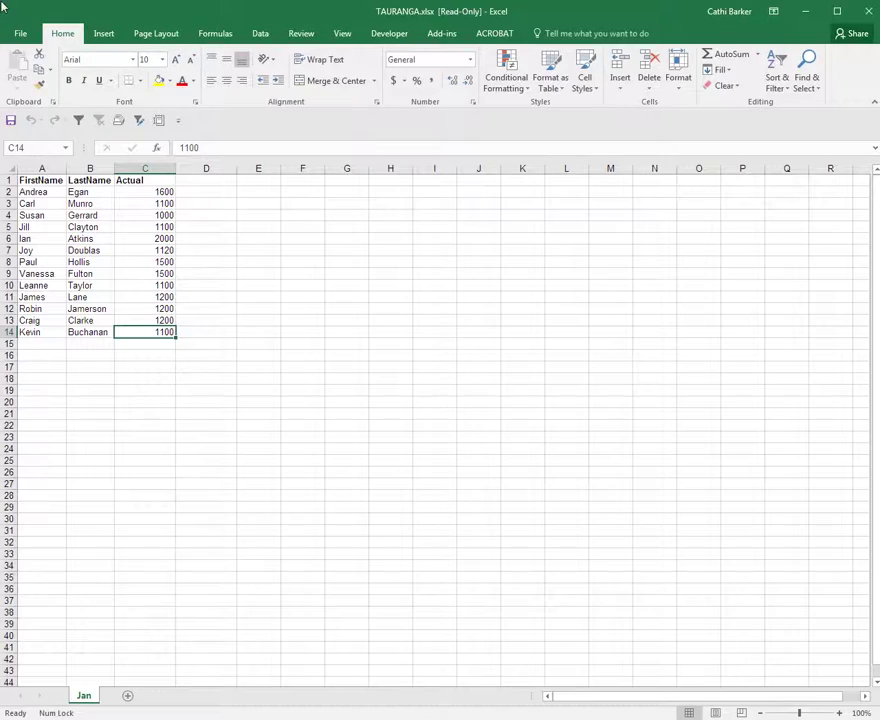
{"action": "left_click_drag", "start_coordinate": [4, 4], "coordinate": [512, 395]}
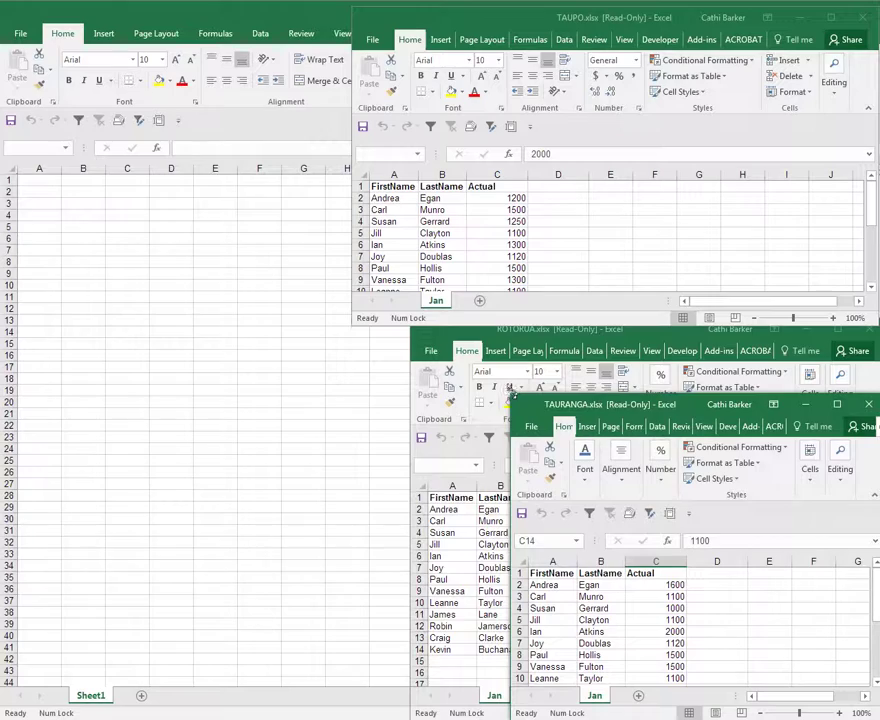
{"action": "left_click_drag", "start_coordinate": [648, 416], "coordinate": [166, 383]}
- Shrink the Book2 window, place it in the upper-left part of the screen and extend it down to just above TAURANGA
{"action": "left_click", "coordinate": [89, 249]}
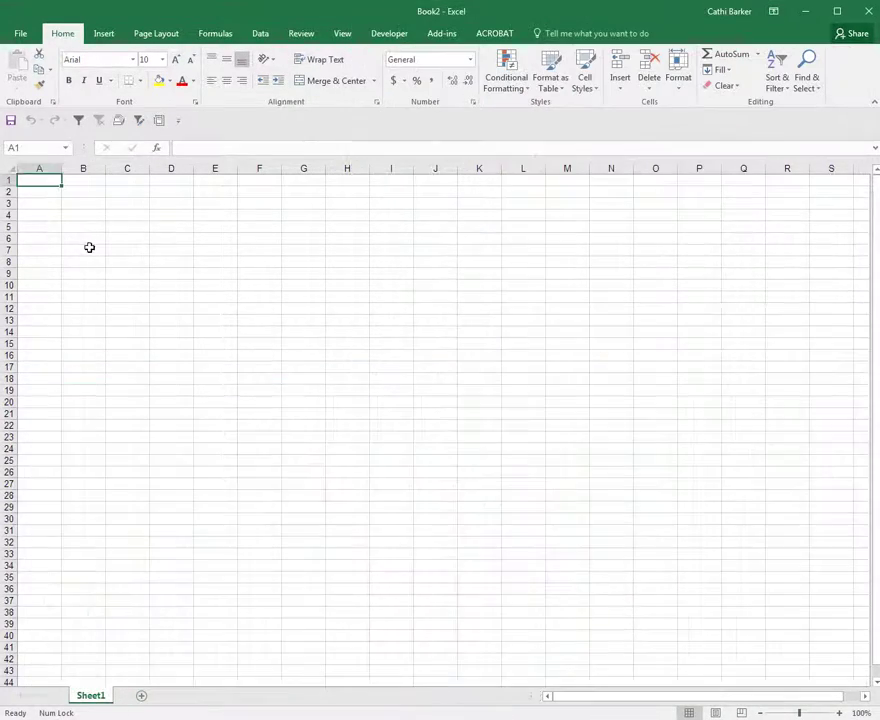
{"action": "left_click_drag", "start_coordinate": [2, 2], "coordinate": [504, 465]}
{"action": "left_click_drag", "start_coordinate": [602, 479], "coordinate": [100, 23]}
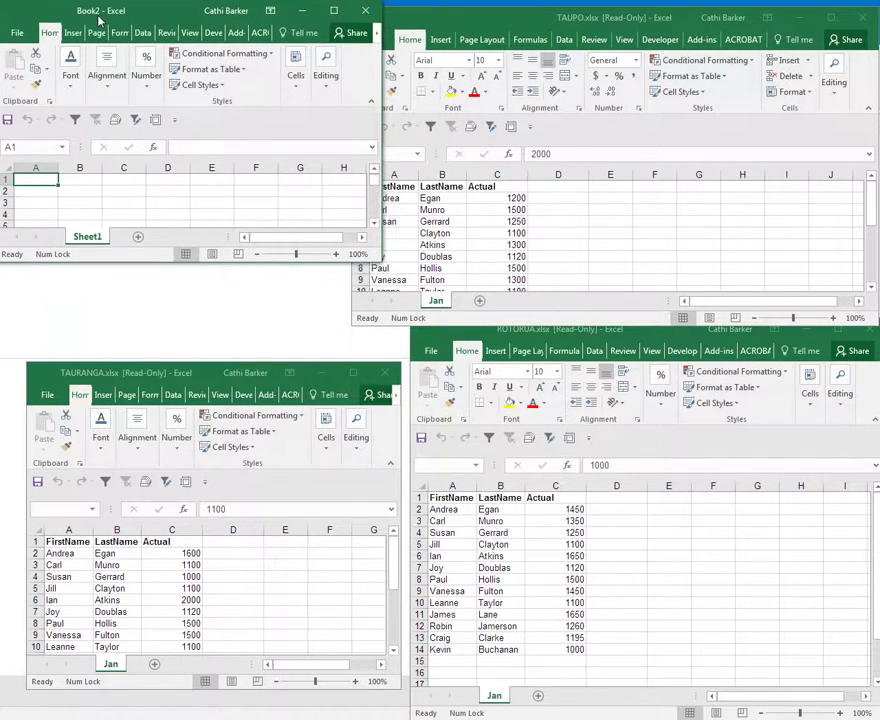
{"action": "left_click_drag", "start_coordinate": [161, 265], "coordinate": [176, 353]}
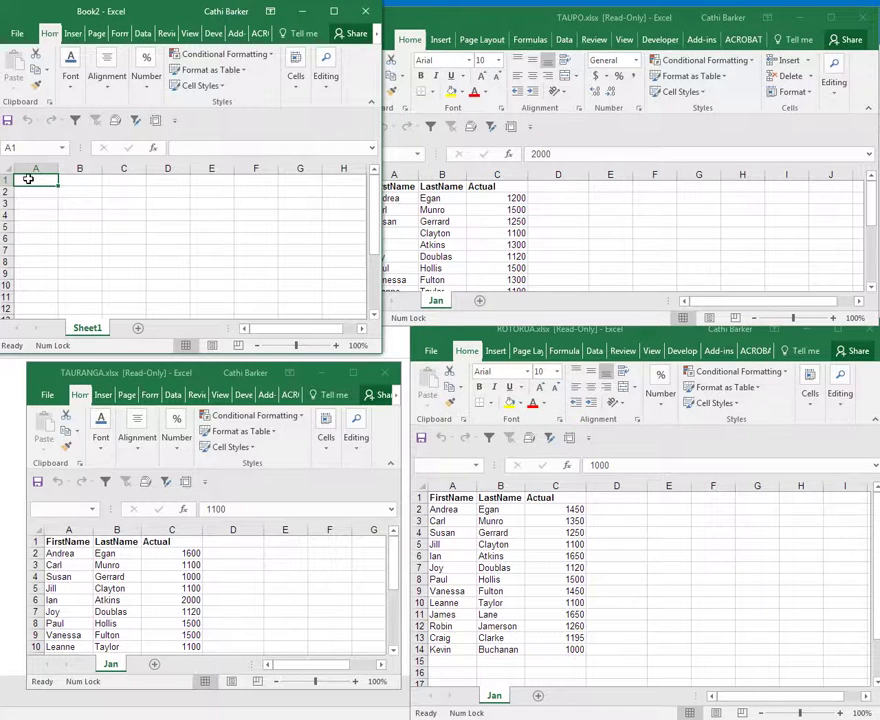
- Start a data consolidation at cell A1 of Book2 with Sum as the function
{"action": "left_click", "coordinate": [143, 34]}
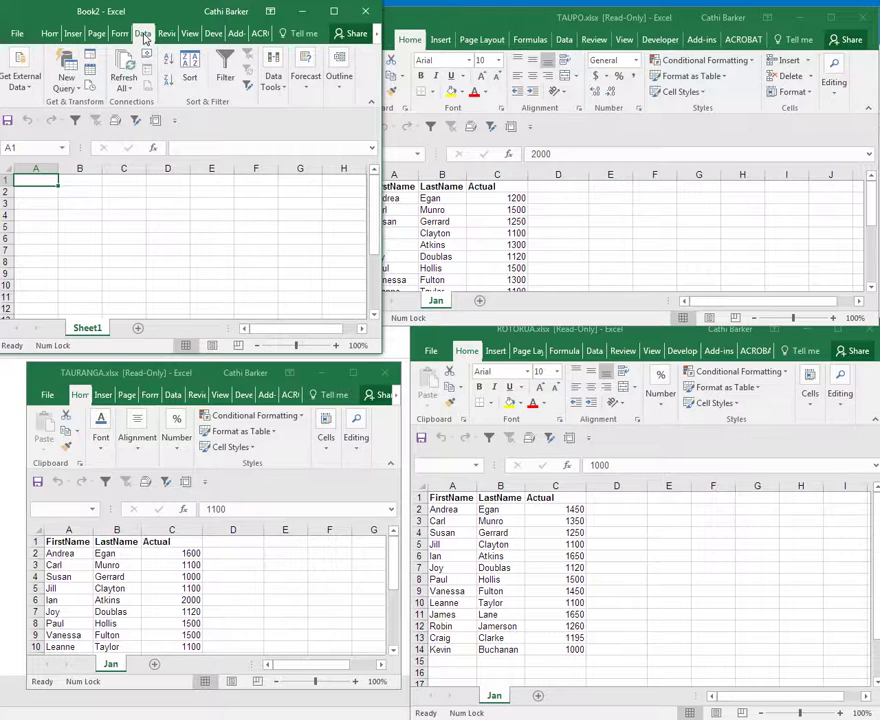
{"action": "left_click", "coordinate": [277, 90]}
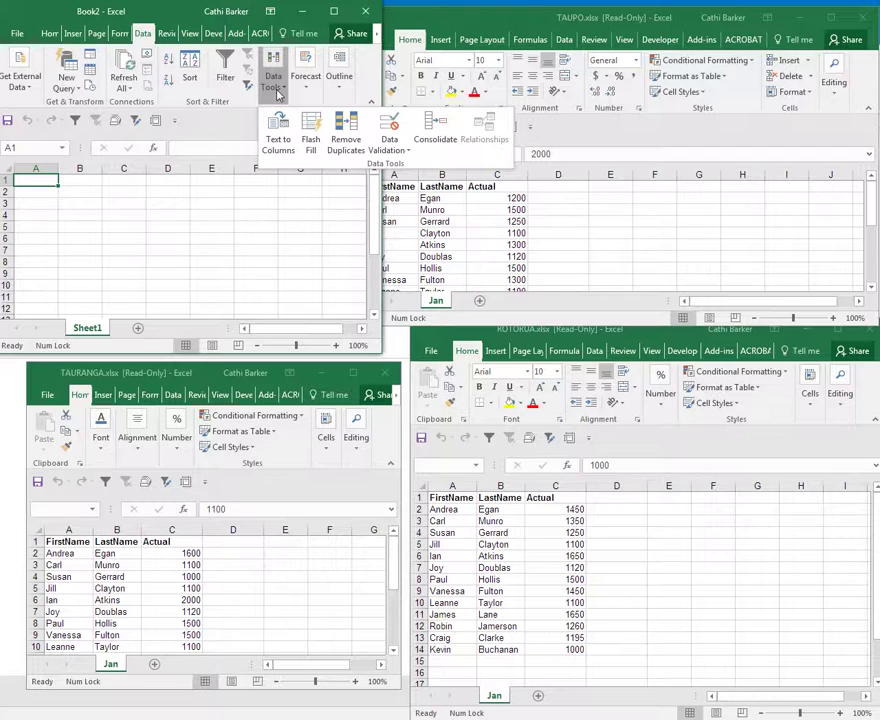
{"action": "left_click", "coordinate": [430, 137]}
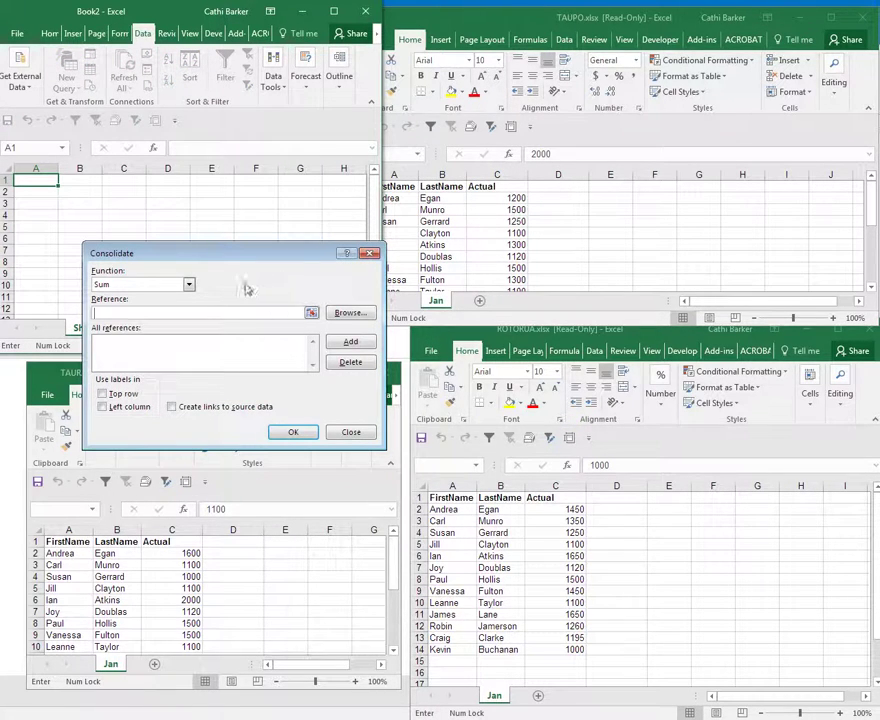
{"action": "left_click", "coordinate": [189, 286]}
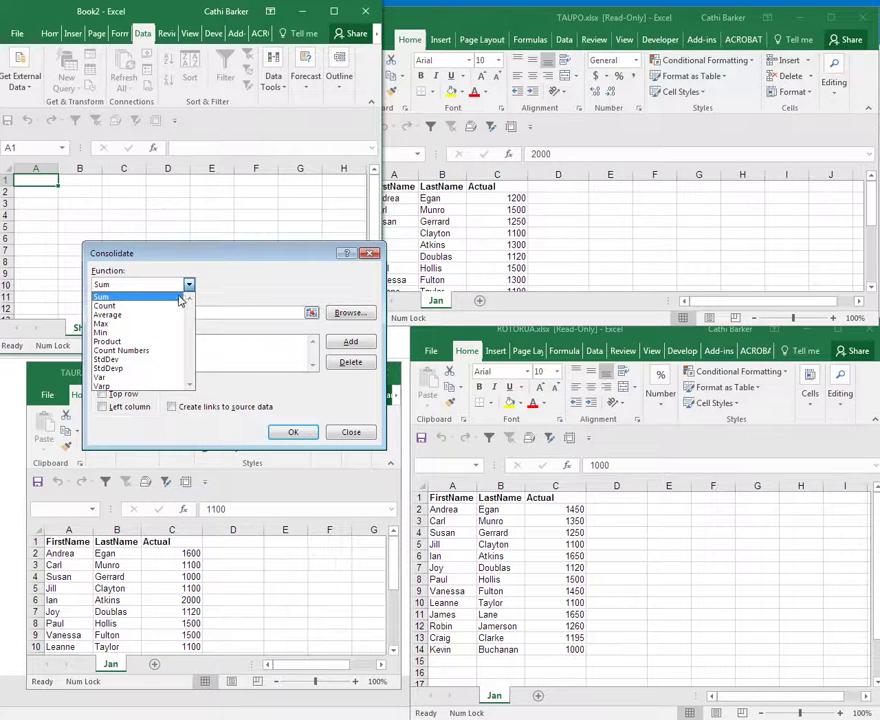
{"action": "left_click", "coordinate": [172, 298]}
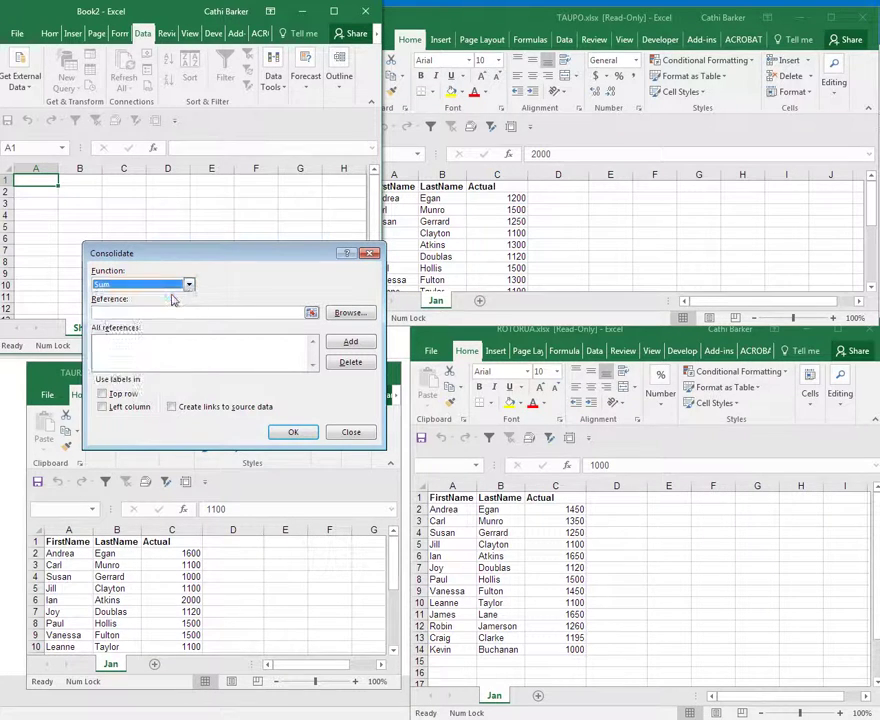
- Add range B1:C14 of the Jan sheet in TAUPO.xlsx to the consolidation references
{"action": "left_click", "coordinate": [110, 312]}
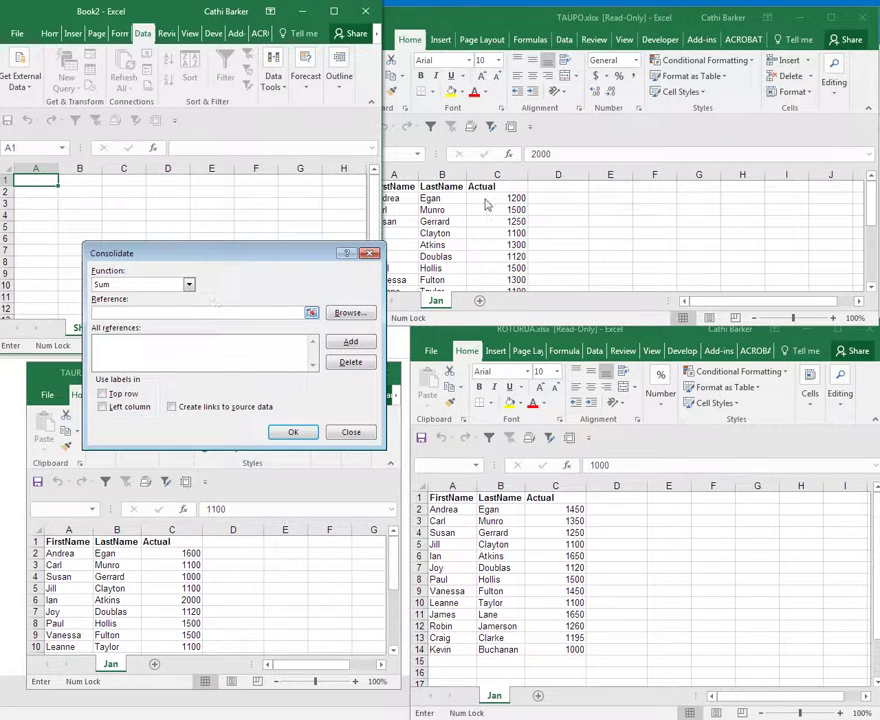
{"action": "left_click", "coordinate": [488, 232]}
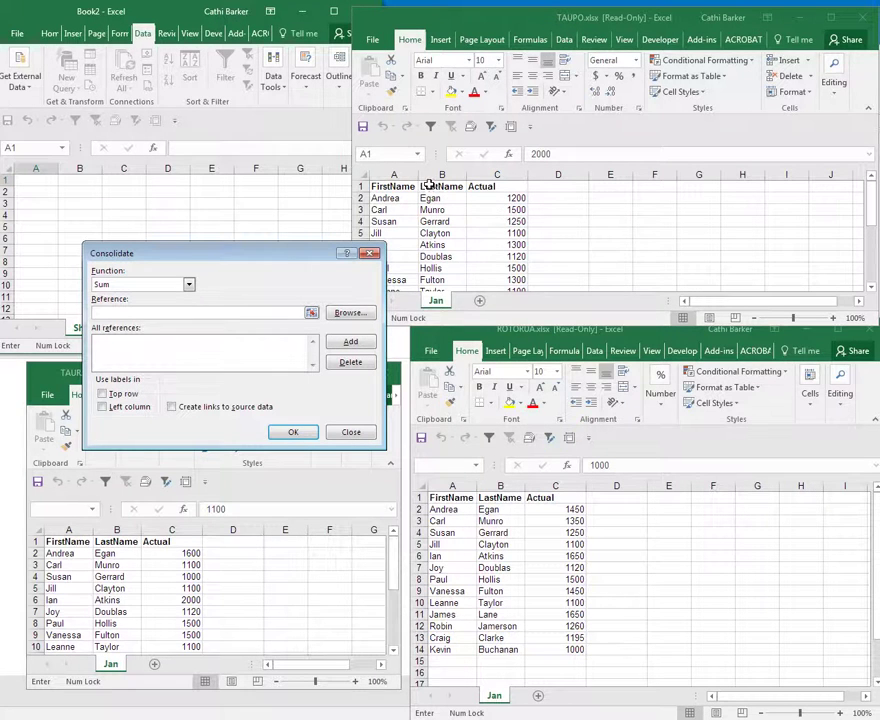
{"action": "left_click_drag", "start_coordinate": [428, 186], "coordinate": [495, 271]}
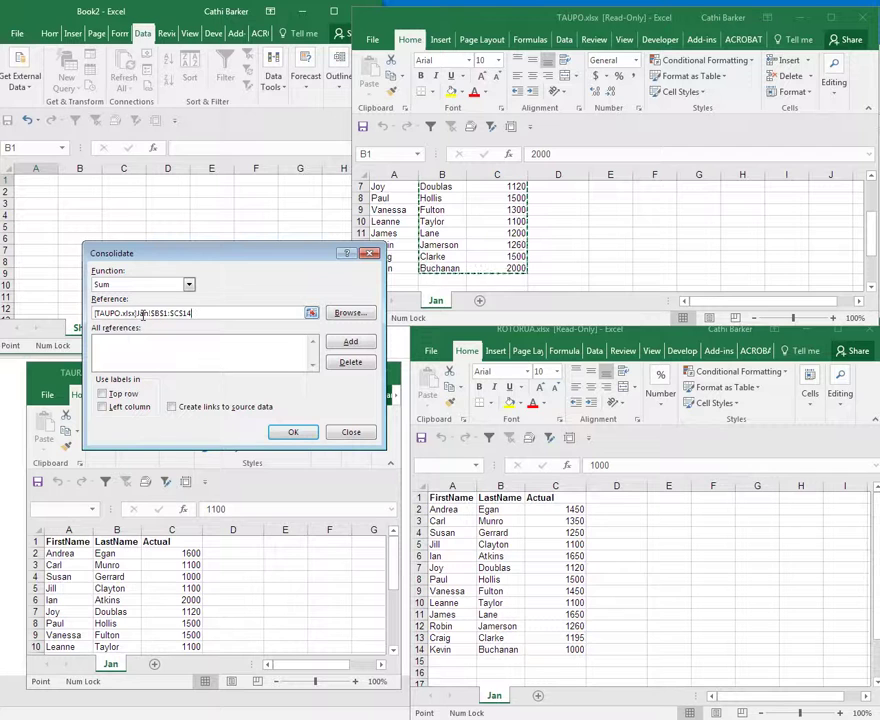
{"action": "left_click", "coordinate": [360, 344]}
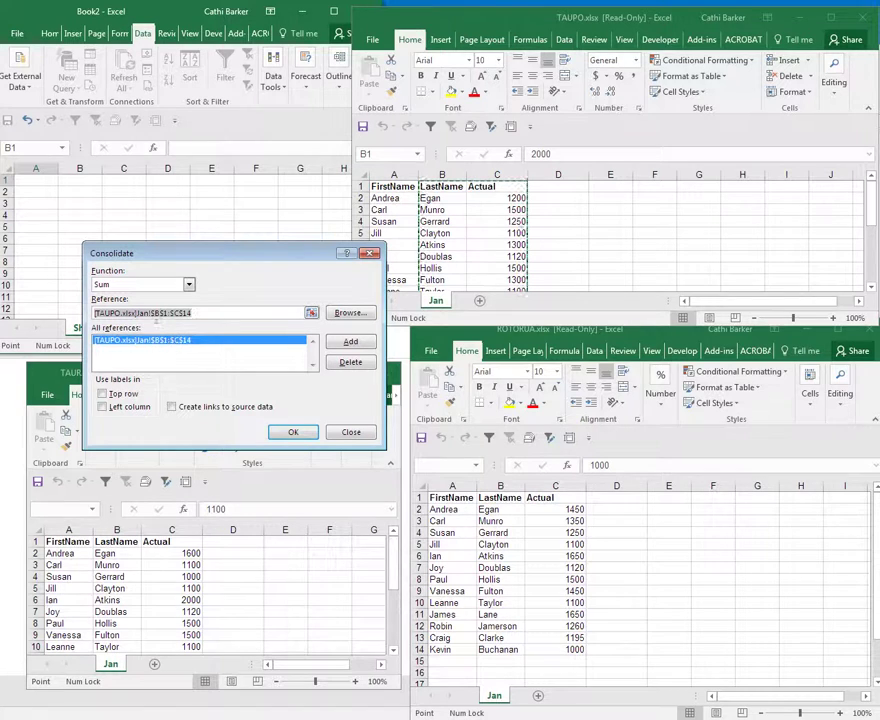
- Add range B1:C14 of the Jan sheet in ROTORUA.xlsx to the consolidation references
{"action": "left_click", "coordinate": [577, 334]}
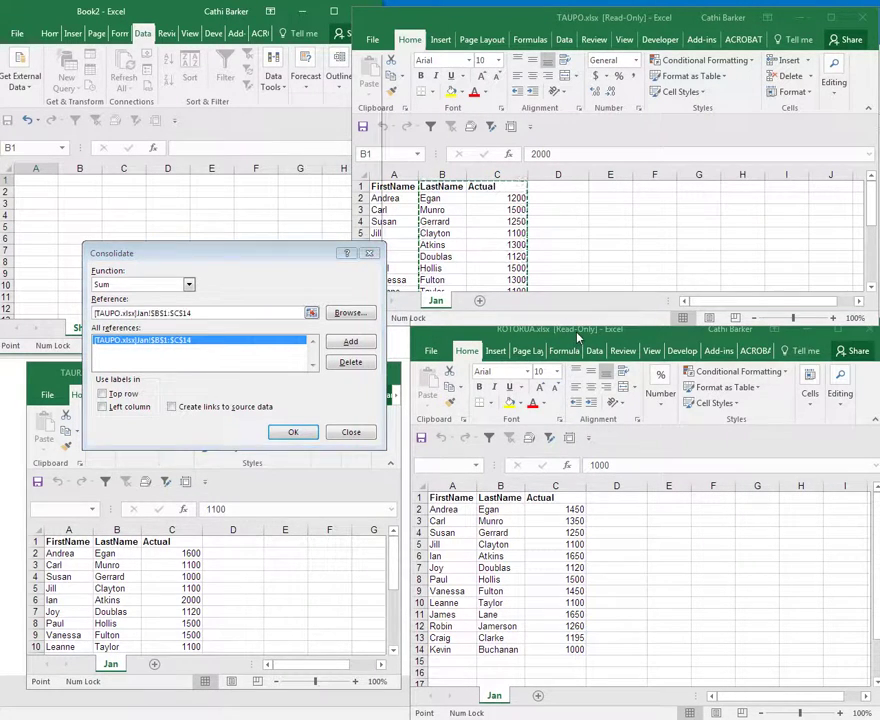
{"action": "left_click_drag", "start_coordinate": [500, 502], "coordinate": [536, 646]}
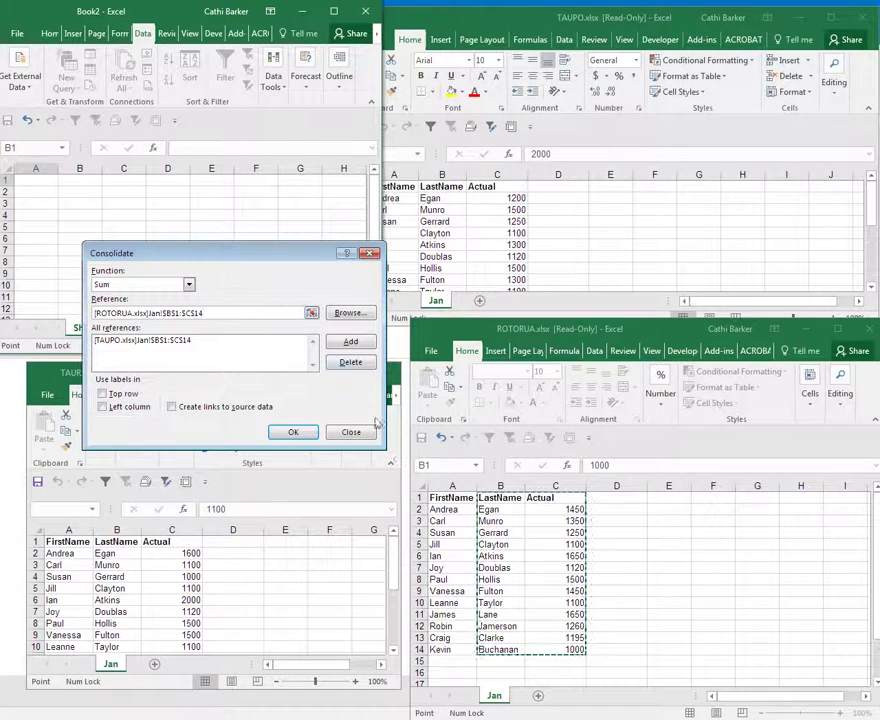
{"action": "left_click", "coordinate": [352, 343]}
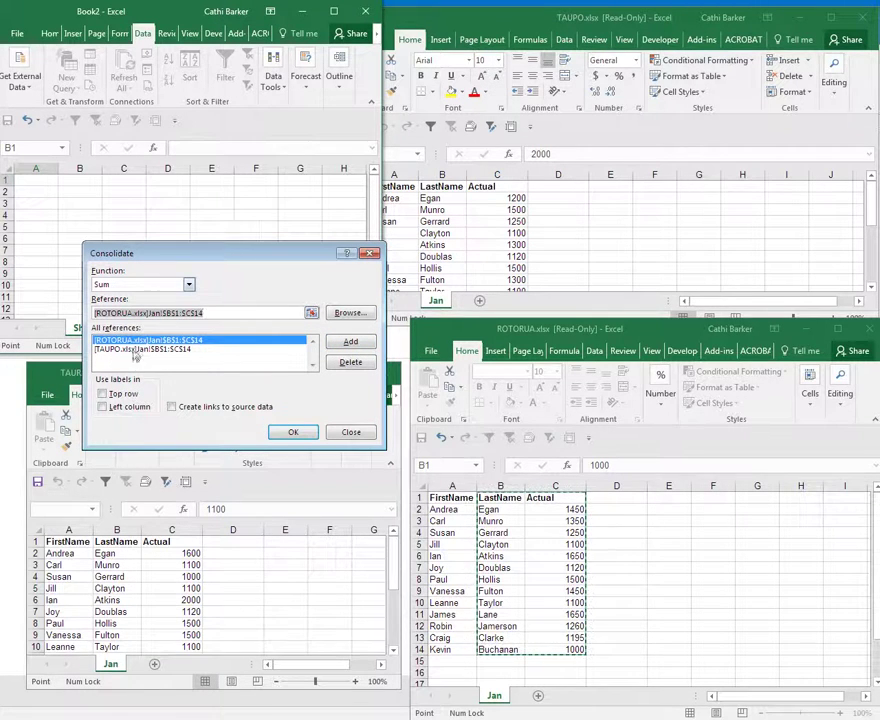
- Add range B1:C14 of the Jan sheet in TAURANGA.xlsx to the consolidation references
{"action": "left_click", "coordinate": [242, 551]}
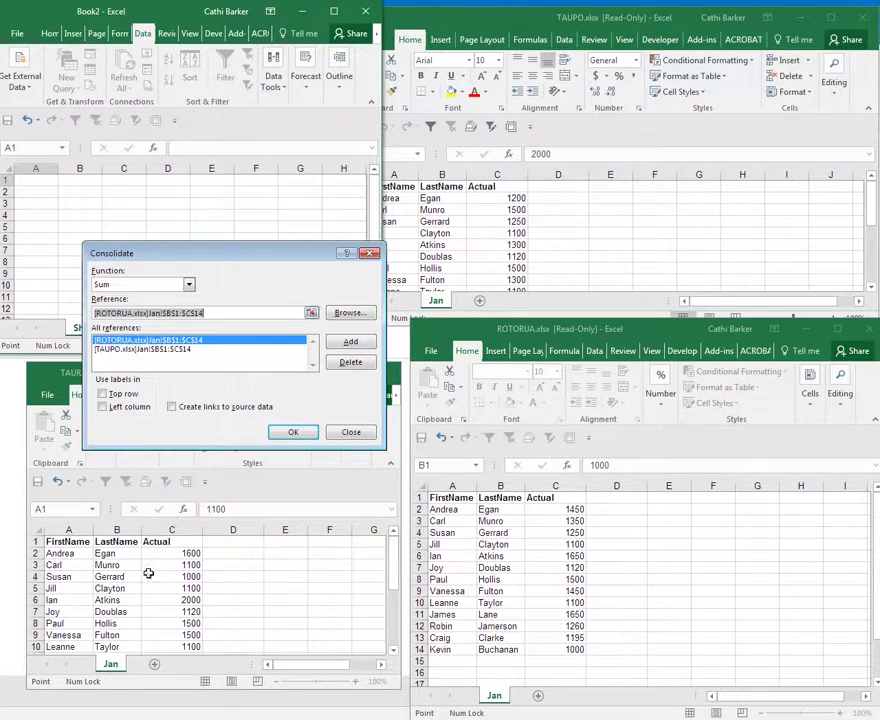
{"action": "left_click_drag", "start_coordinate": [110, 543], "coordinate": [180, 636]}
{"action": "left_click", "coordinate": [349, 342]}
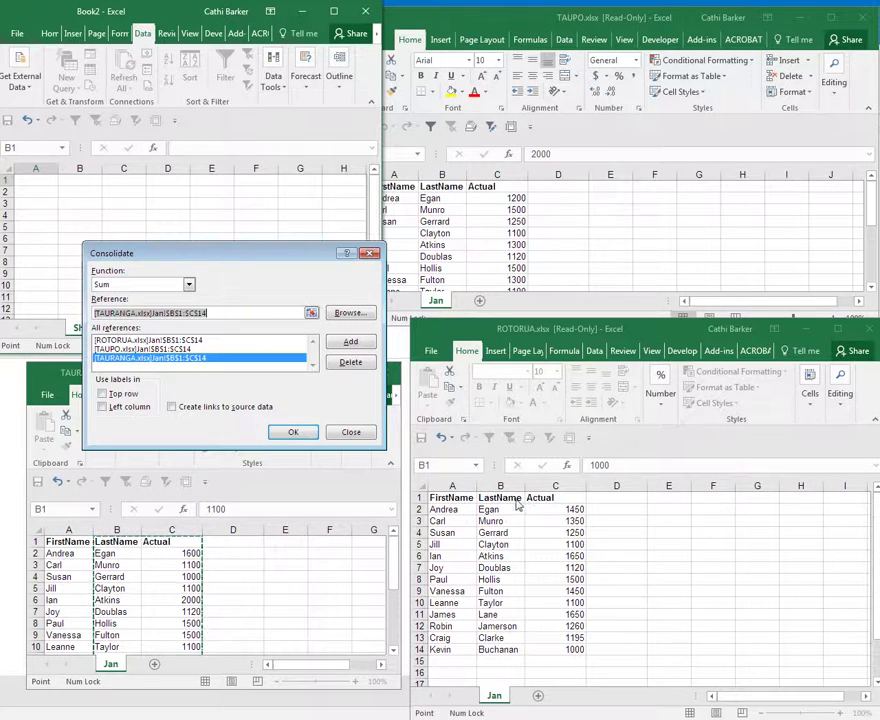
- Use labels from the top row and left column, create links to the source data, and run the consolidation
{"action": "left_click", "coordinate": [104, 395]}
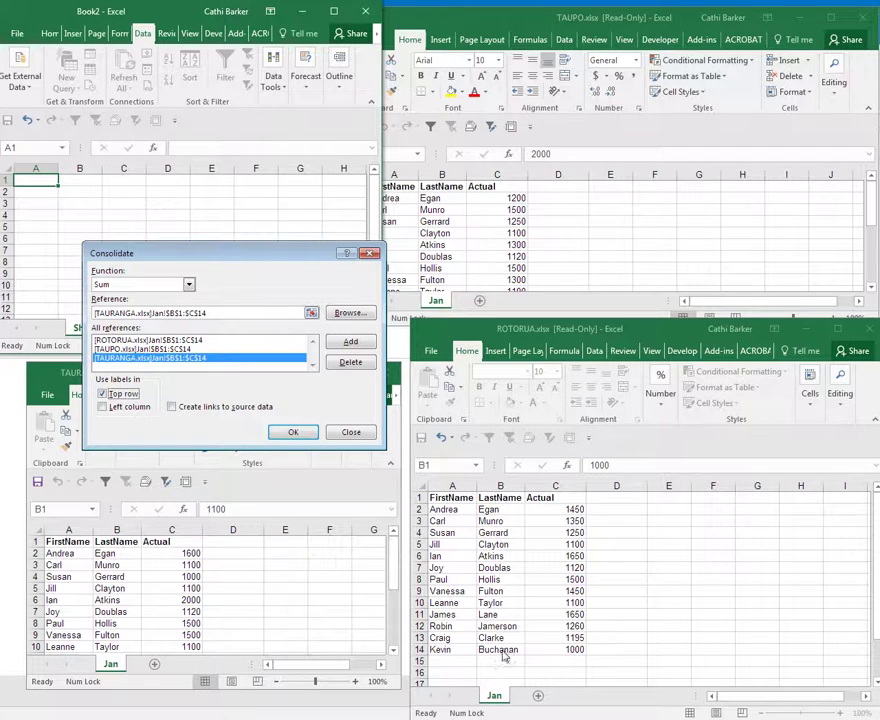
{"action": "left_click", "coordinate": [103, 407]}
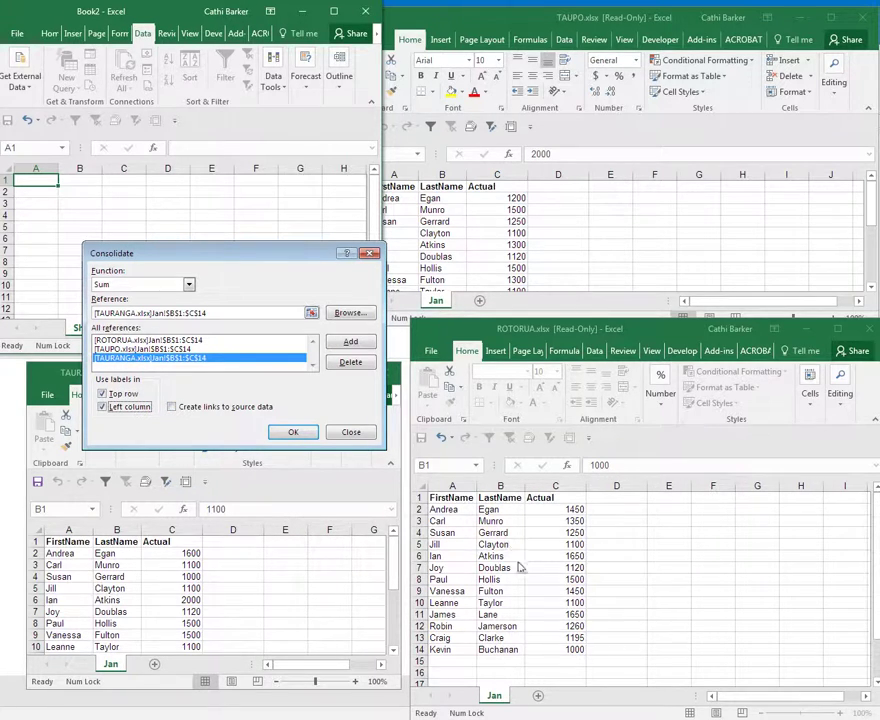
{"action": "left_click", "coordinate": [172, 407]}
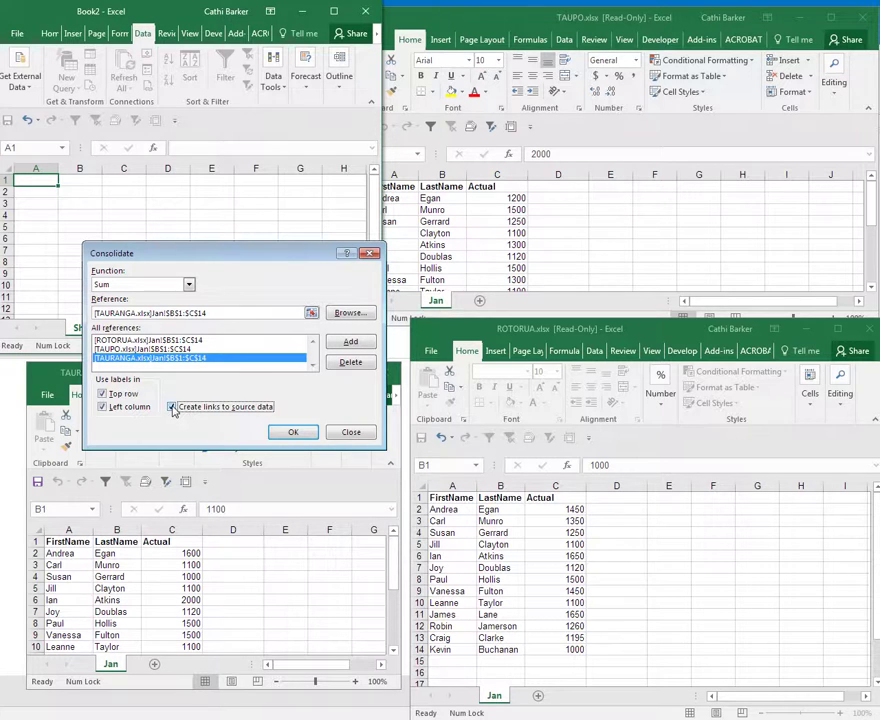
{"action": "left_click", "coordinate": [292, 432]}
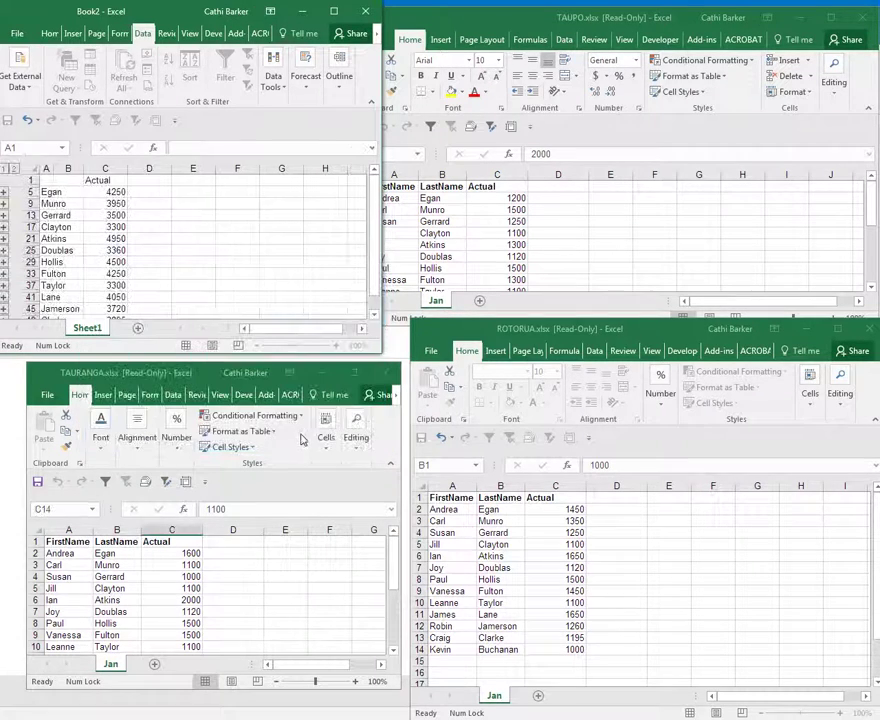
- Enlarge the Book2 window to show all consolidated rows and shift it slightly so its outline controls are fully on screen
{"action": "left_click_drag", "start_coordinate": [381, 353], "coordinate": [484, 428]}
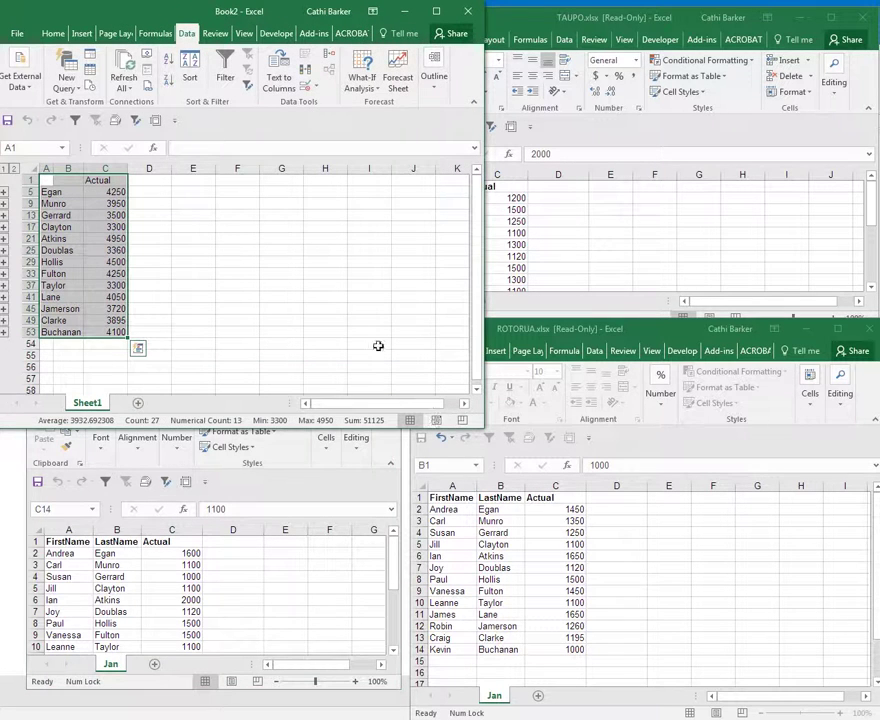
{"action": "left_click", "coordinate": [200, 222]}
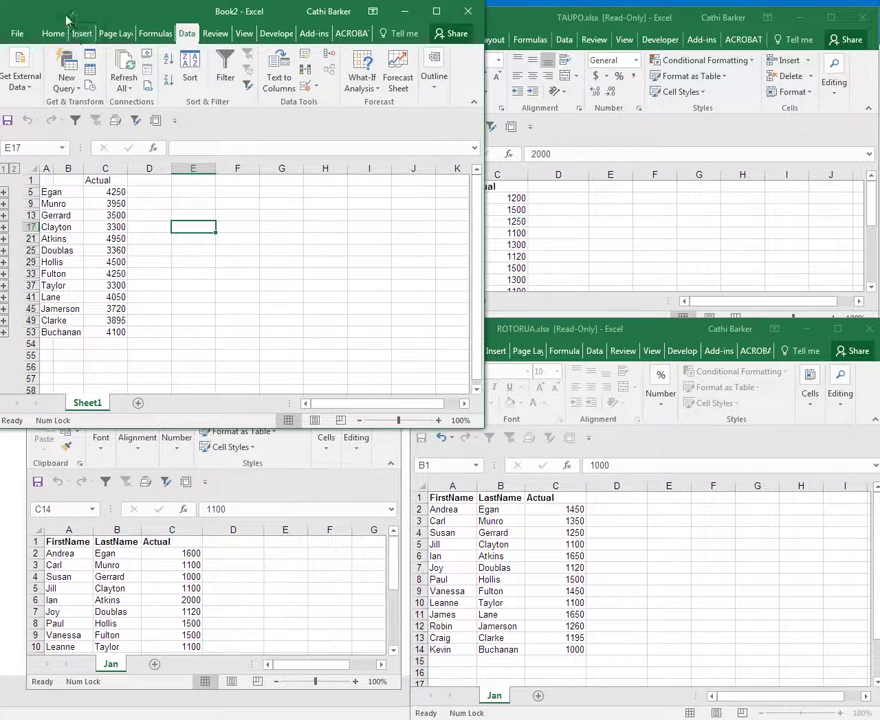
{"action": "left_click_drag", "start_coordinate": [16, 16], "coordinate": [28, 16]}
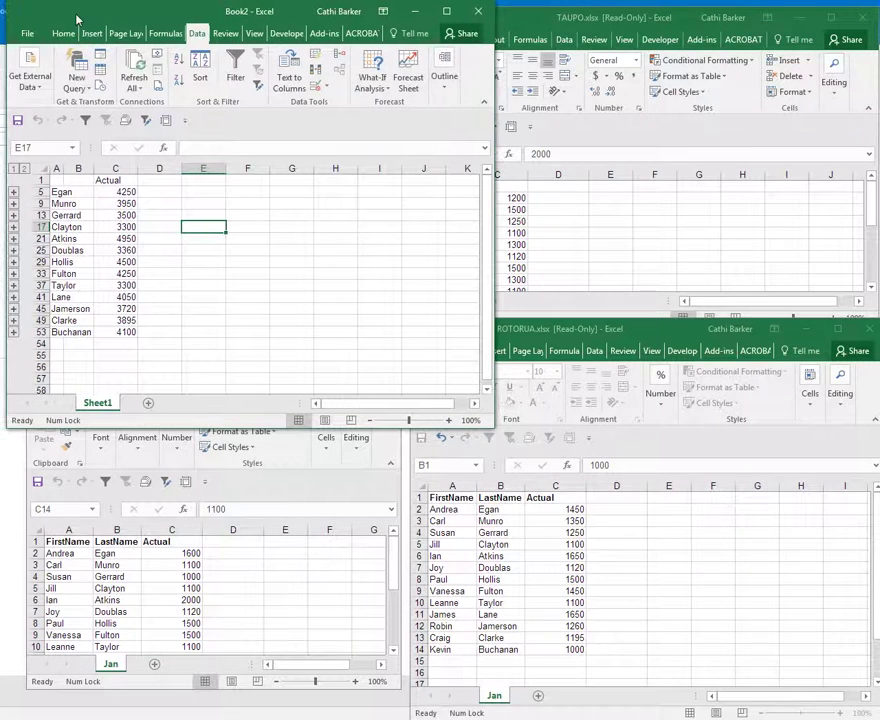
- Expand the whole outline in Book2 to its detail rows and widen column B to fit the workbook names
{"action": "left_click", "coordinate": [25, 171]}
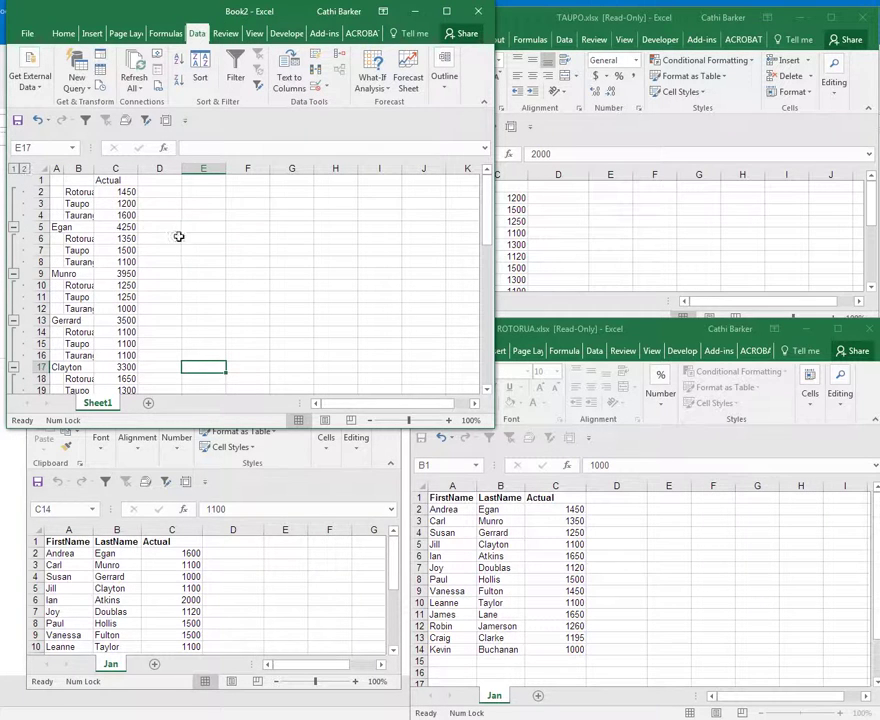
{"action": "left_click_drag", "start_coordinate": [95, 167], "coordinate": [122, 167]}
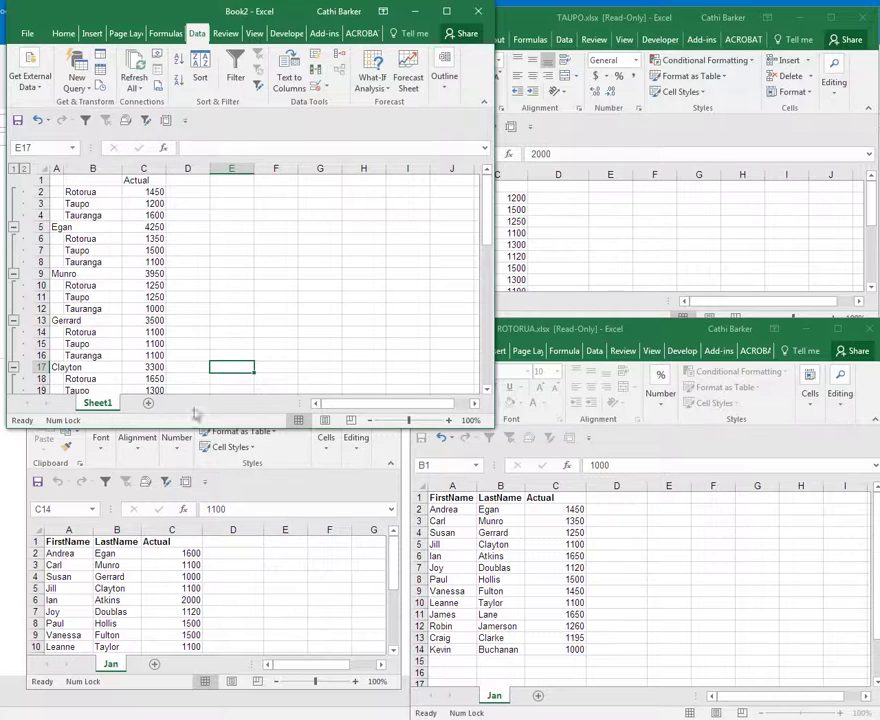
- Test the link behind cell C2 of Book2 by setting C2 in ROTORUA.xlsx to 2000 and checking the linked cell
{"action": "left_click", "coordinate": [151, 192]}
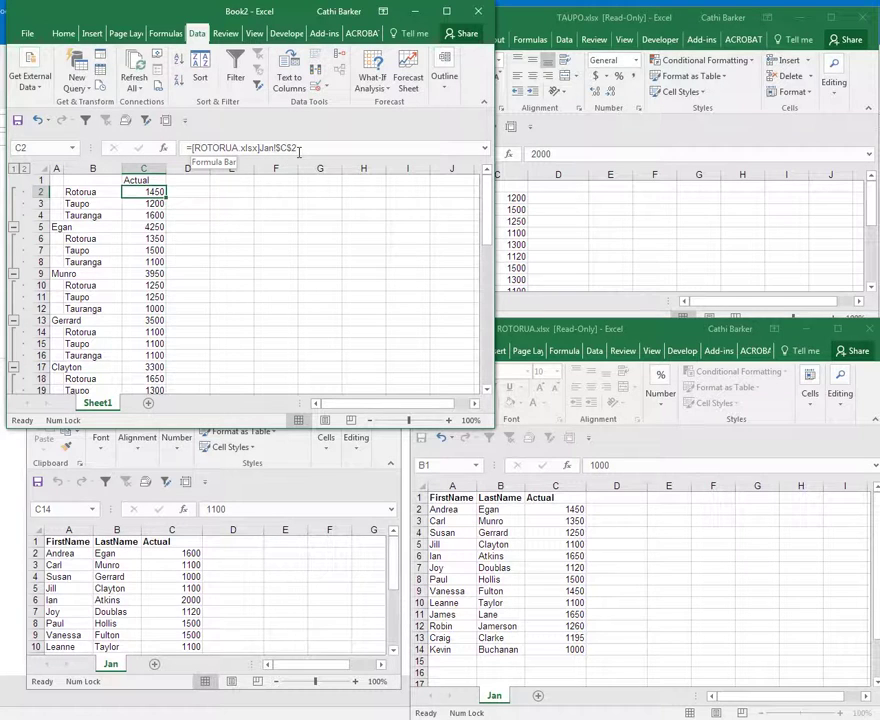
{"action": "left_click", "coordinate": [607, 534]}
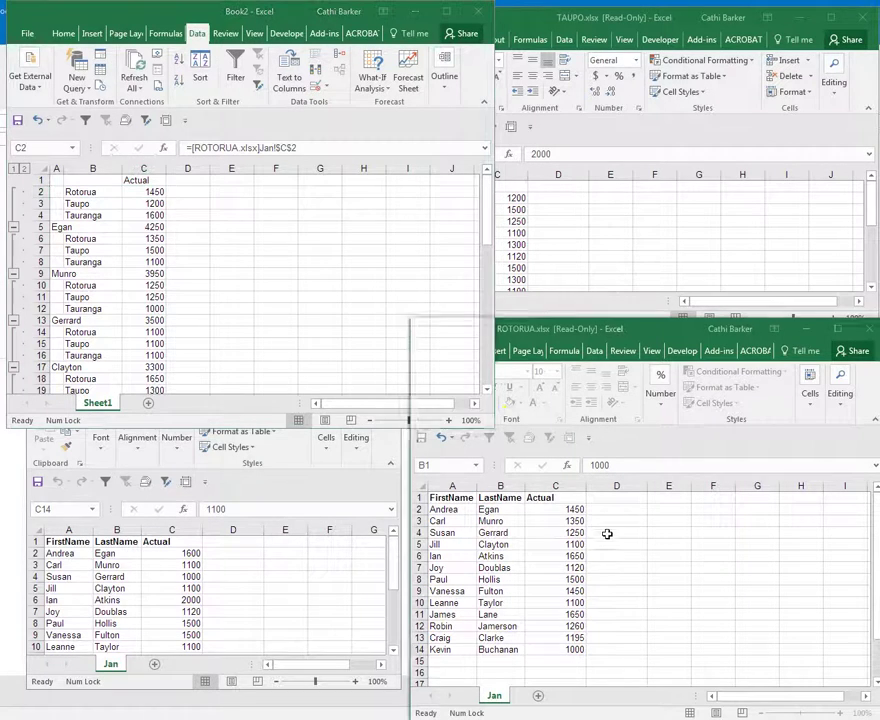
{"action": "left_click", "coordinate": [571, 510]}
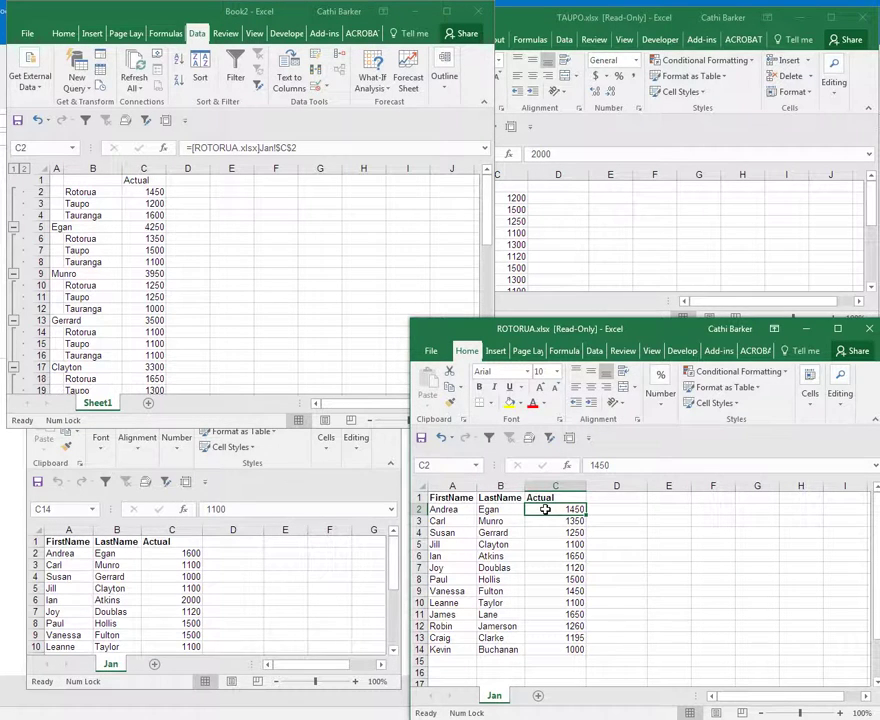
{"action": "type", "text": "2"}
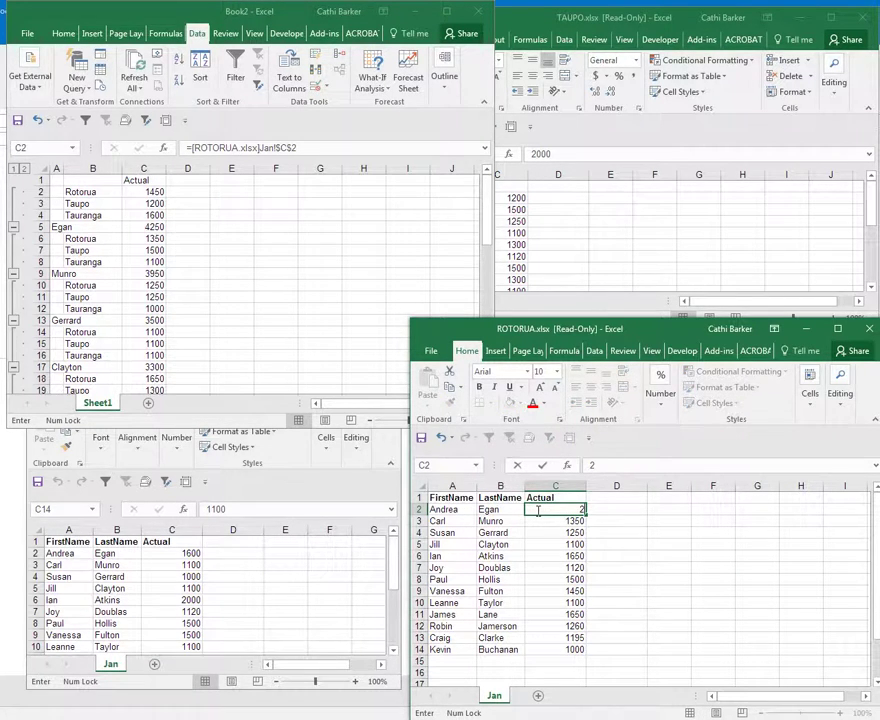
{"action": "type", "text": "000"}
{"action": "key", "text": "ctrl+Return"}
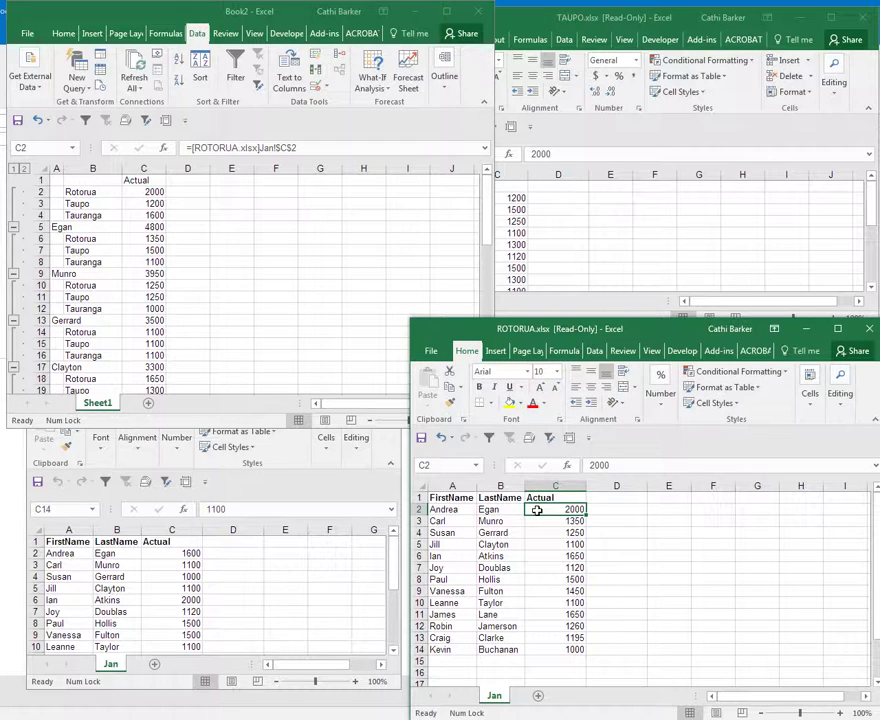
{"action": "left_click", "coordinate": [155, 193]}
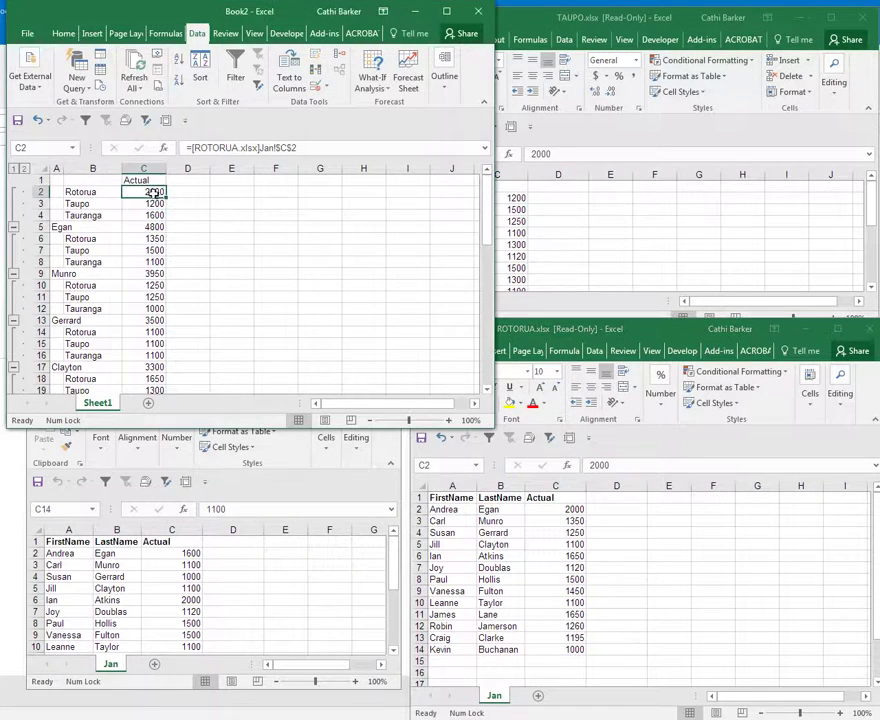
- Restore cell C2 in ROTORUA.xlsx to 1450 and return to the linked cell C2 in Book2
{"action": "left_click", "coordinate": [566, 512]}
{"action": "type", "text": "1450"}
{"action": "key", "text": "ctrl+Return"}
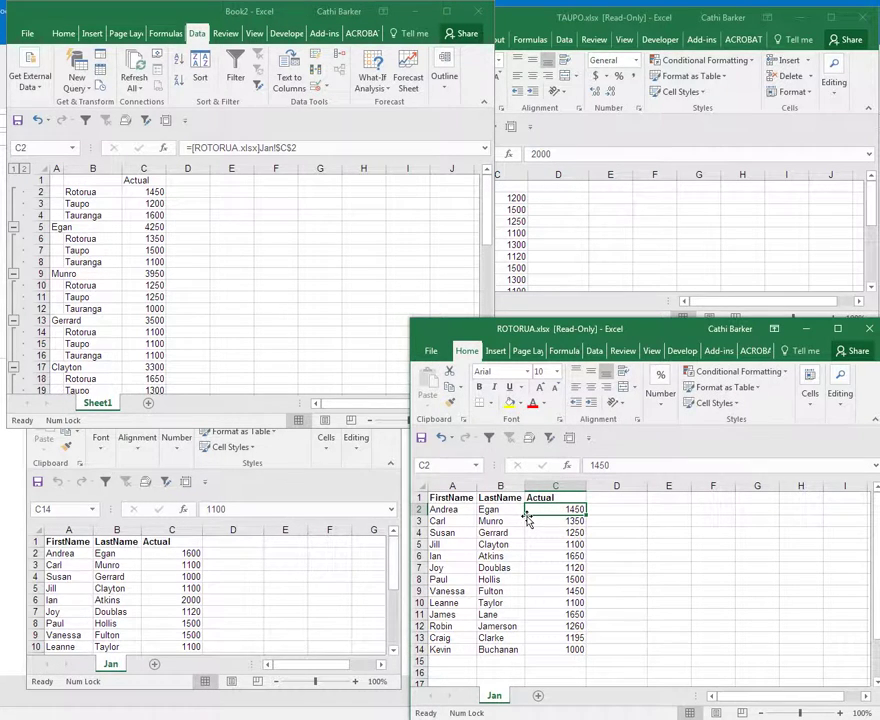
{"action": "left_click", "coordinate": [166, 198]}
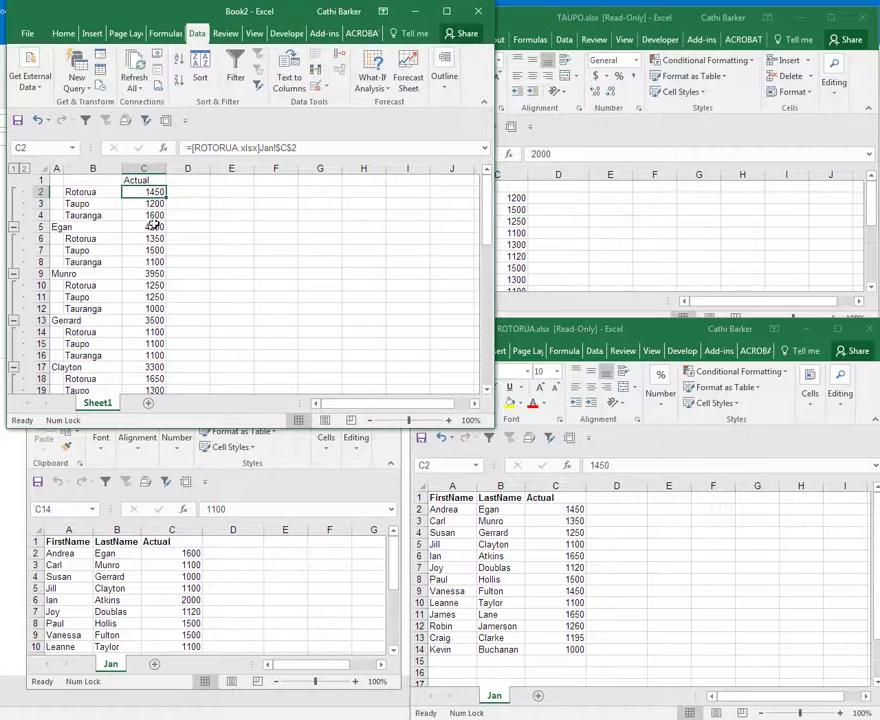
- Collapse the Book2 outline to the totals only and inspect the total formulas in column C from C5 to C17
{"action": "left_click", "coordinate": [160, 228]}
{"action": "scroll", "coordinate": [184, 283], "scroll_direction": "down", "scroll_amount": 15}
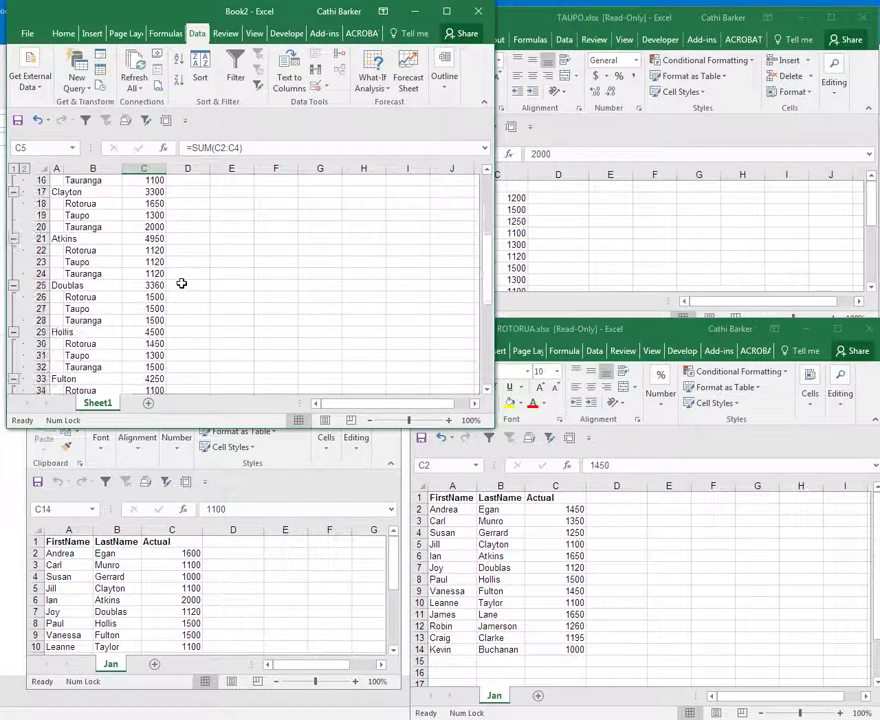
{"action": "scroll", "coordinate": [181, 283], "scroll_direction": "up", "scroll_amount": 15}
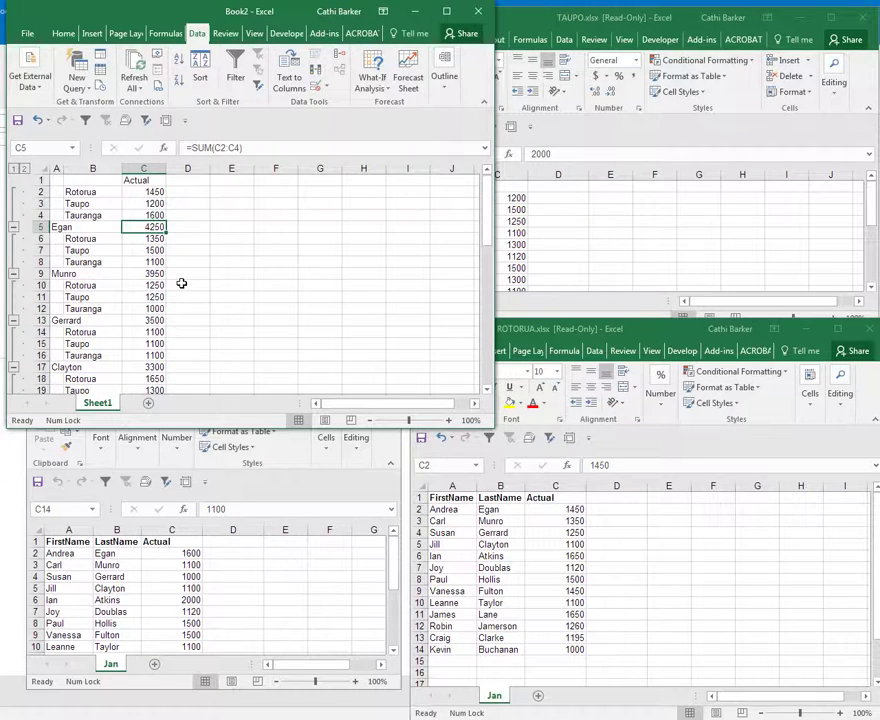
{"action": "left_click", "coordinate": [14, 168]}
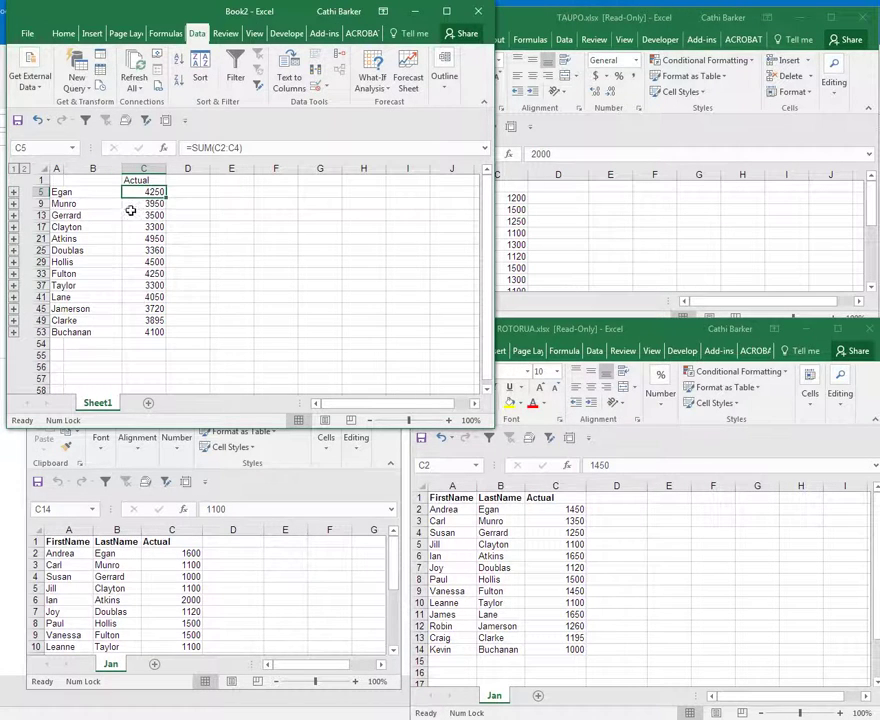
{"action": "key", "text": "Down"}
{"action": "key", "text": "Down"}
{"action": "key", "text": "Down"}
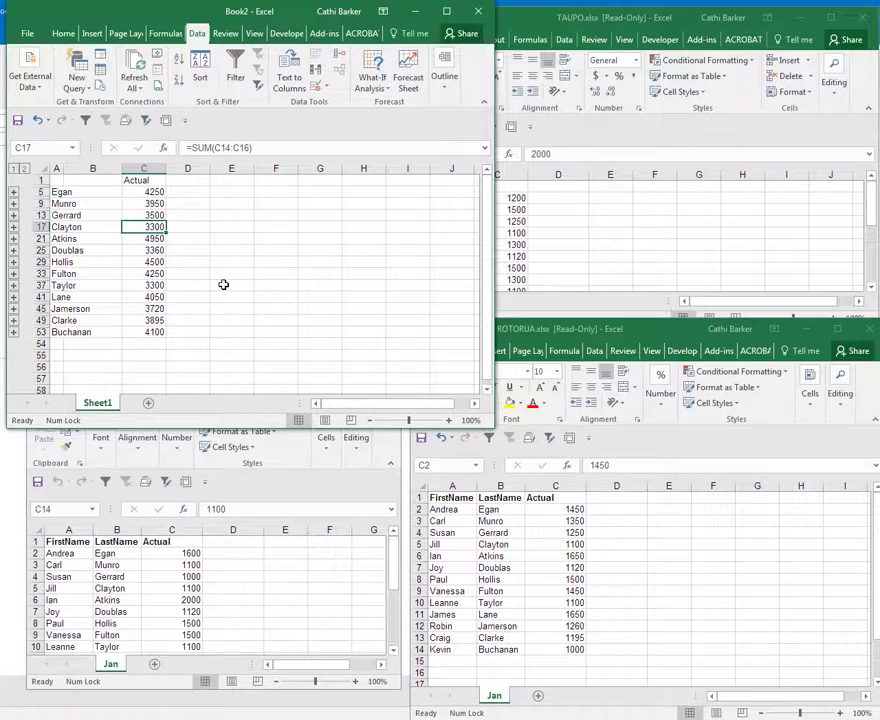